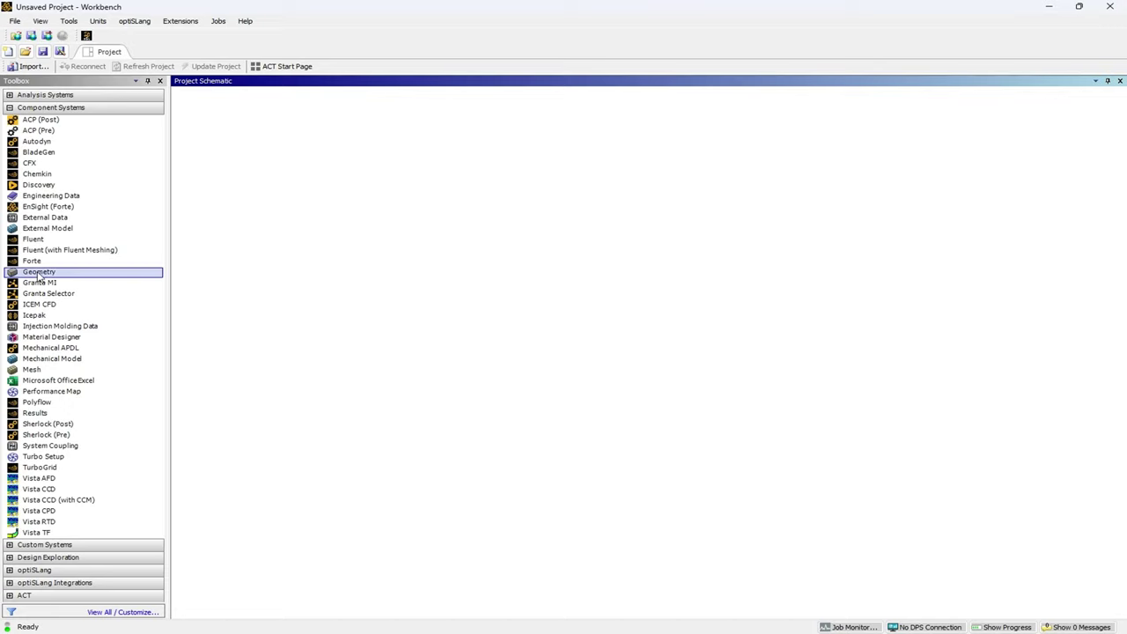
- Add a standalone Geometry system, labelled A, to the project schematic
drag(39, 278, 246, 160)
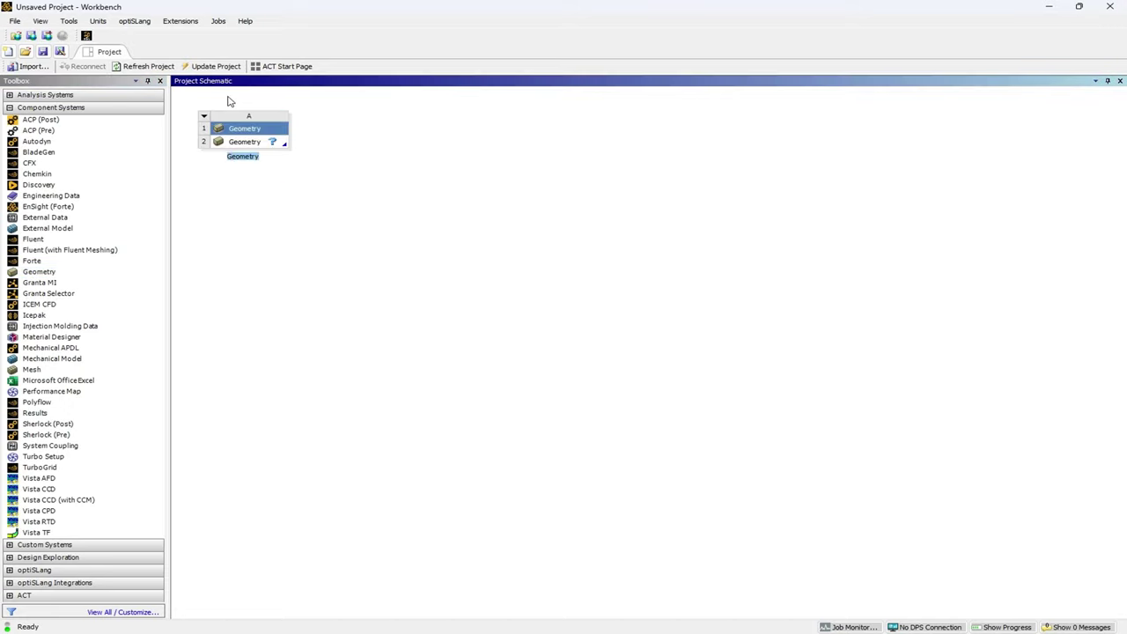
right_click(248, 142)
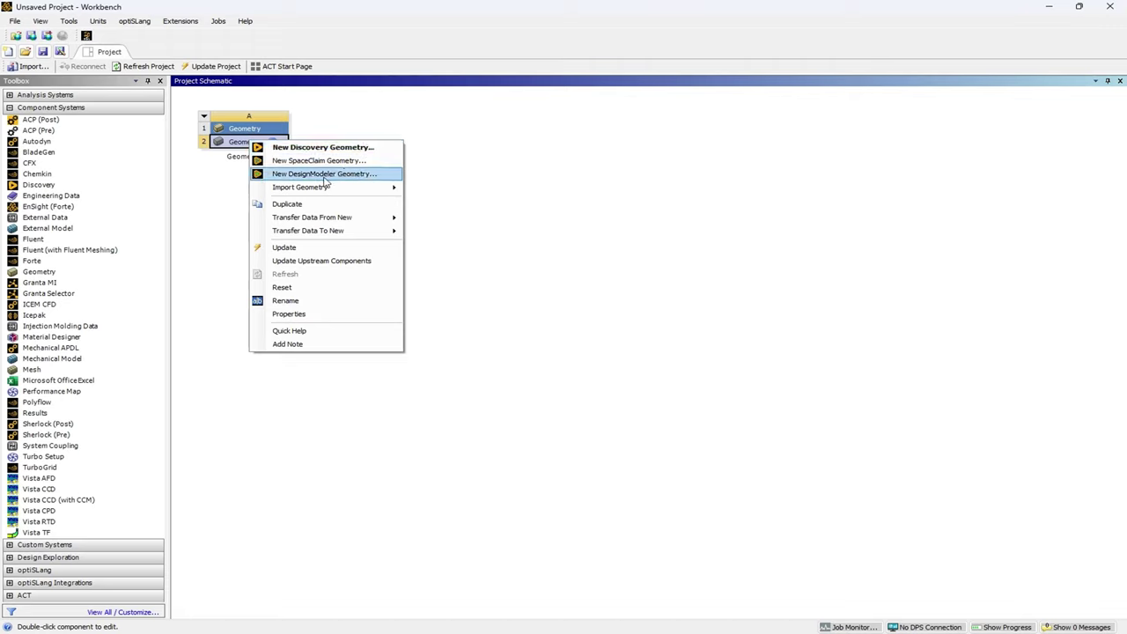
click(523, 187)
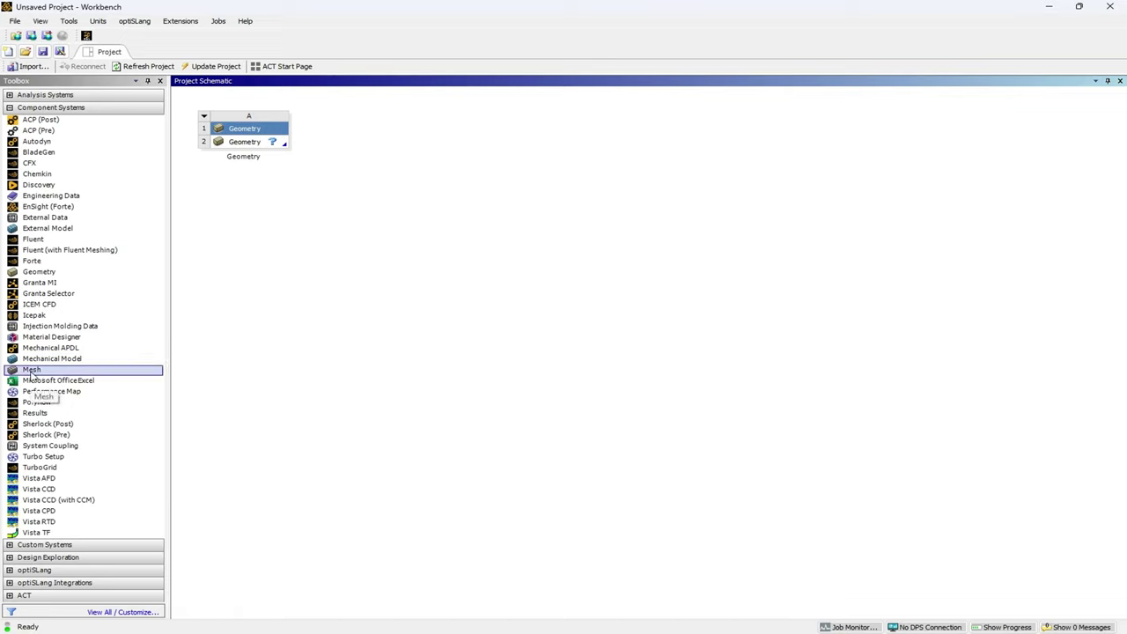
- Add a standalone Mesh system and a Fluent with Fluent Meshing system to the schematic
drag(34, 374, 393, 150)
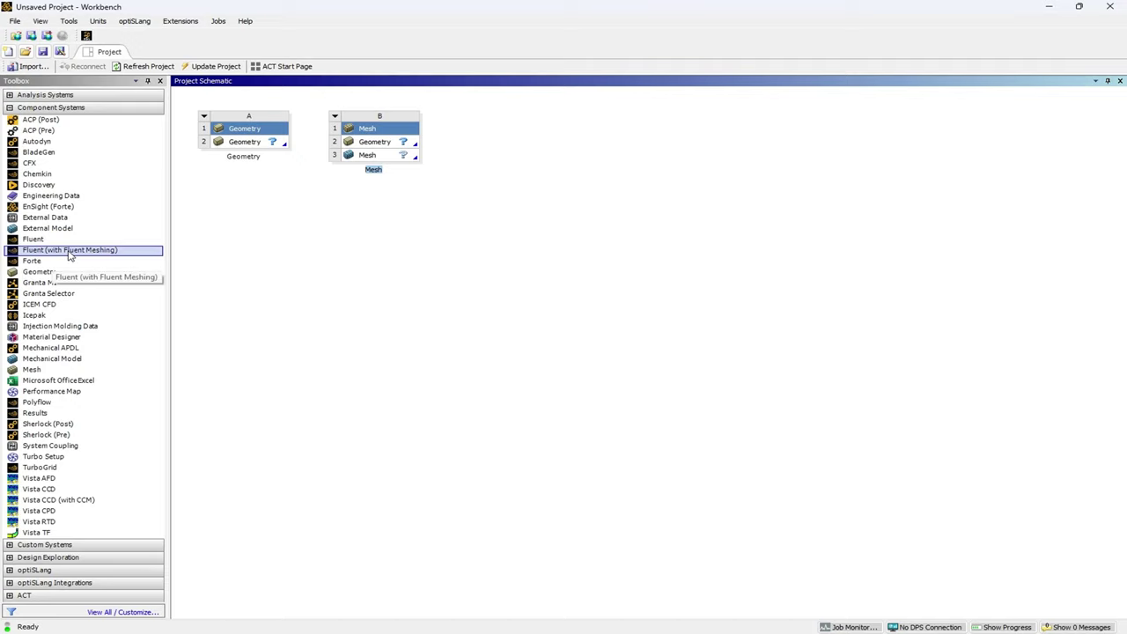
drag(70, 254, 543, 147)
right_click(486, 146)
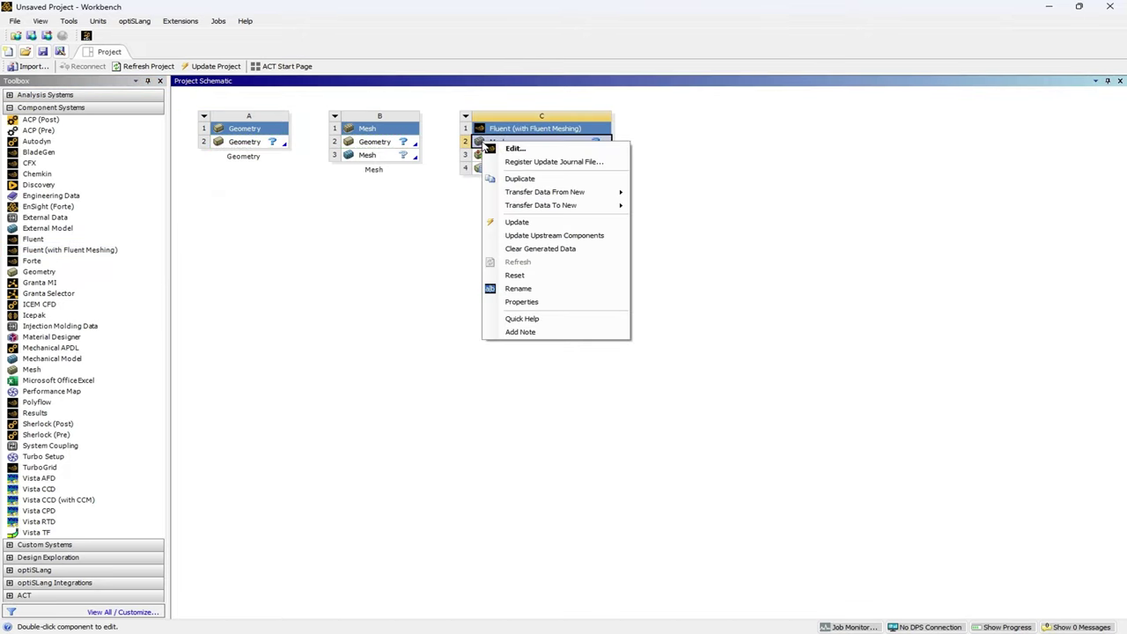
click(713, 163)
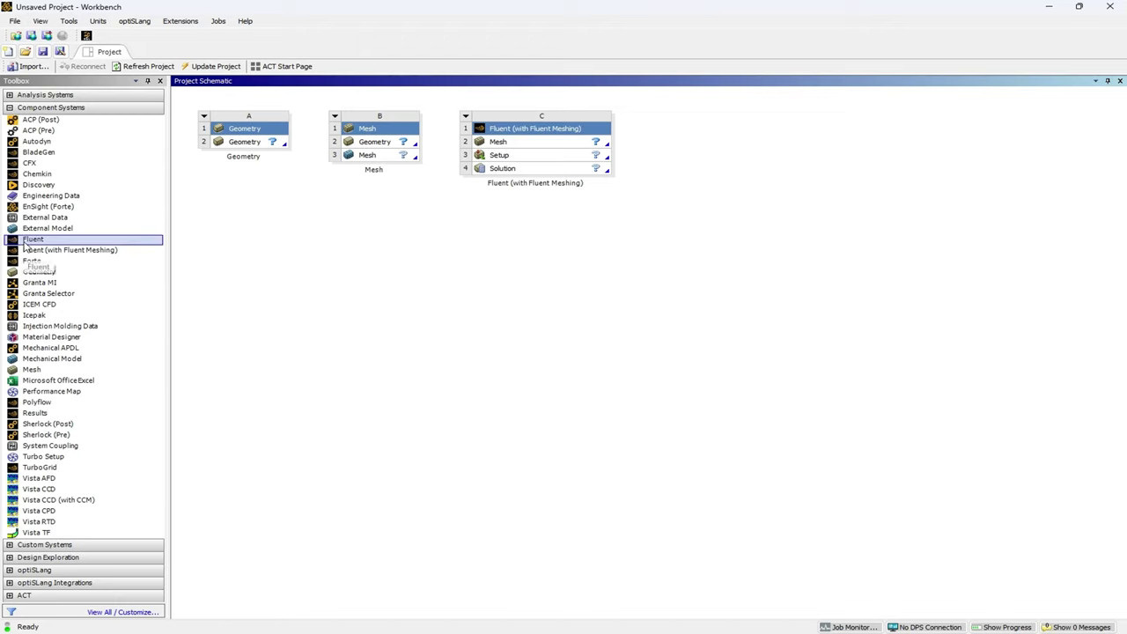
- Add a standalone Fluent system D and start editing its Setup cell
drag(24, 244, 264, 207)
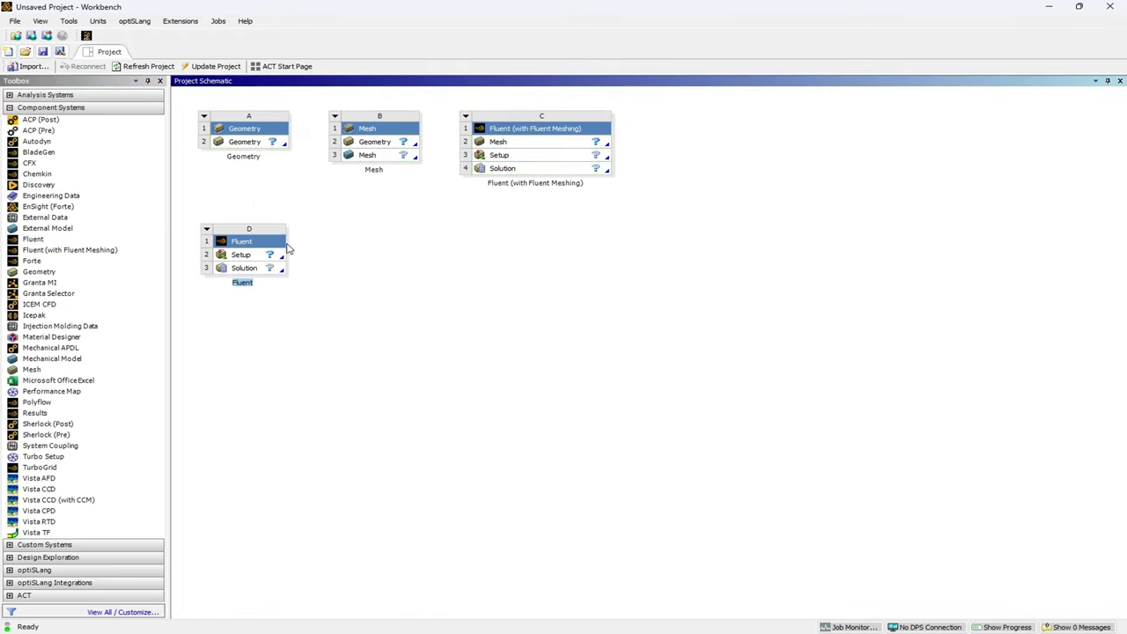
right_click(250, 257)
click(274, 265)
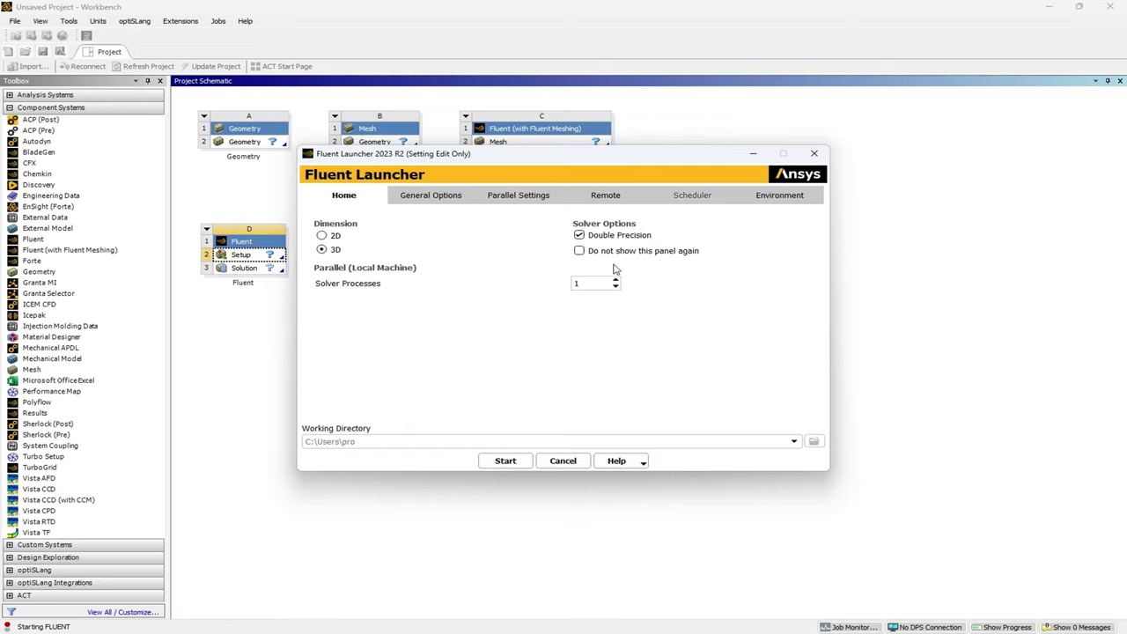
- Launch Fluent in 3D double precision with 12 solver processes
click(594, 284)
text(2)
click(506, 462)
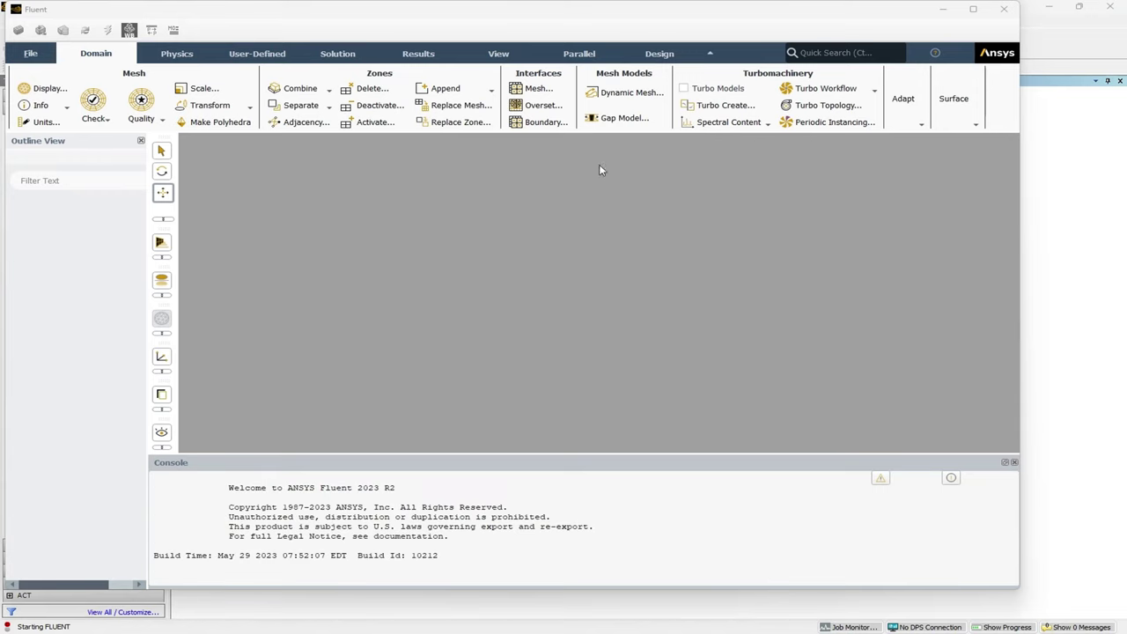
- Maximize the Fluent window and let startup finish with 12 parallel processes
drag(591, 17, 629, 5)
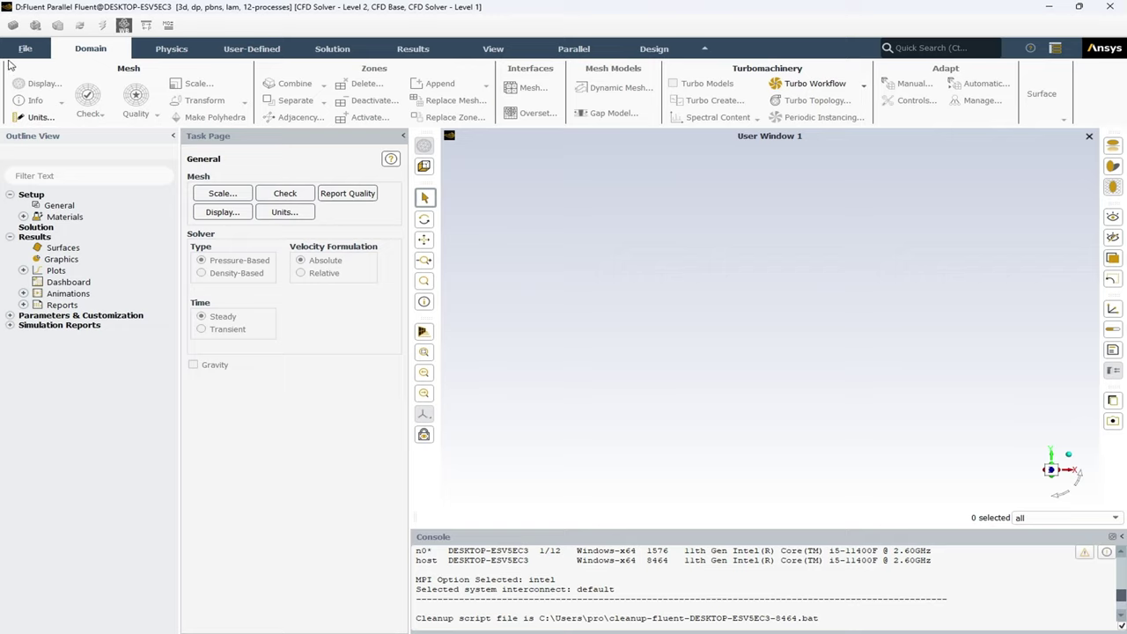
- Import case and data withparticle.cas from Documents\EHD files, using the All Case Files filter
click(26, 50)
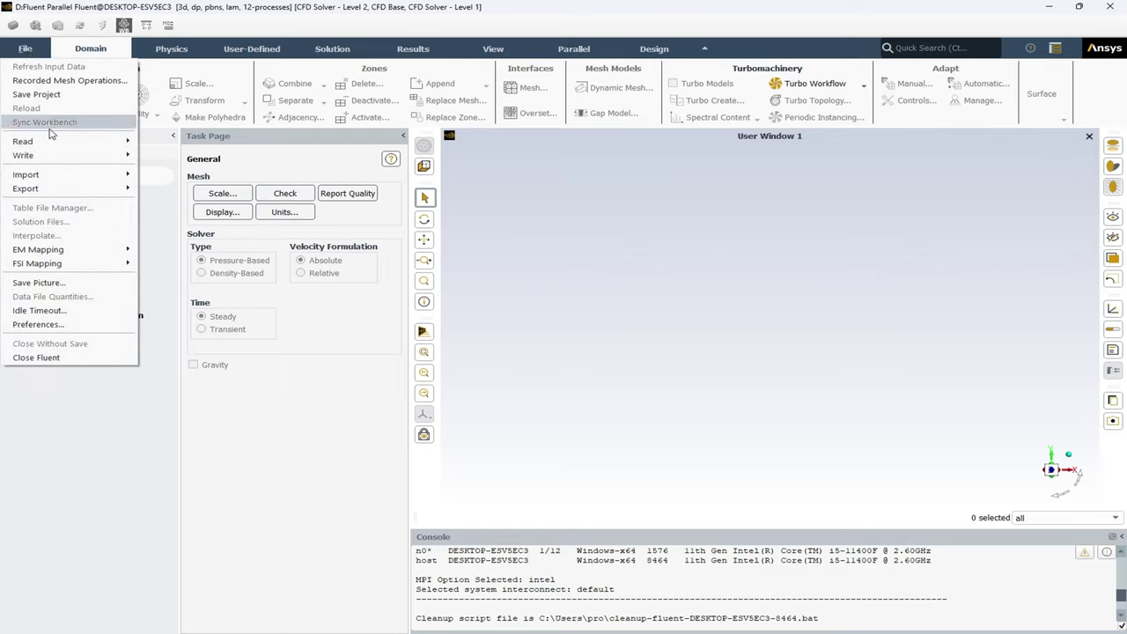
mouse_move(50, 142)
mouse_move(49, 181)
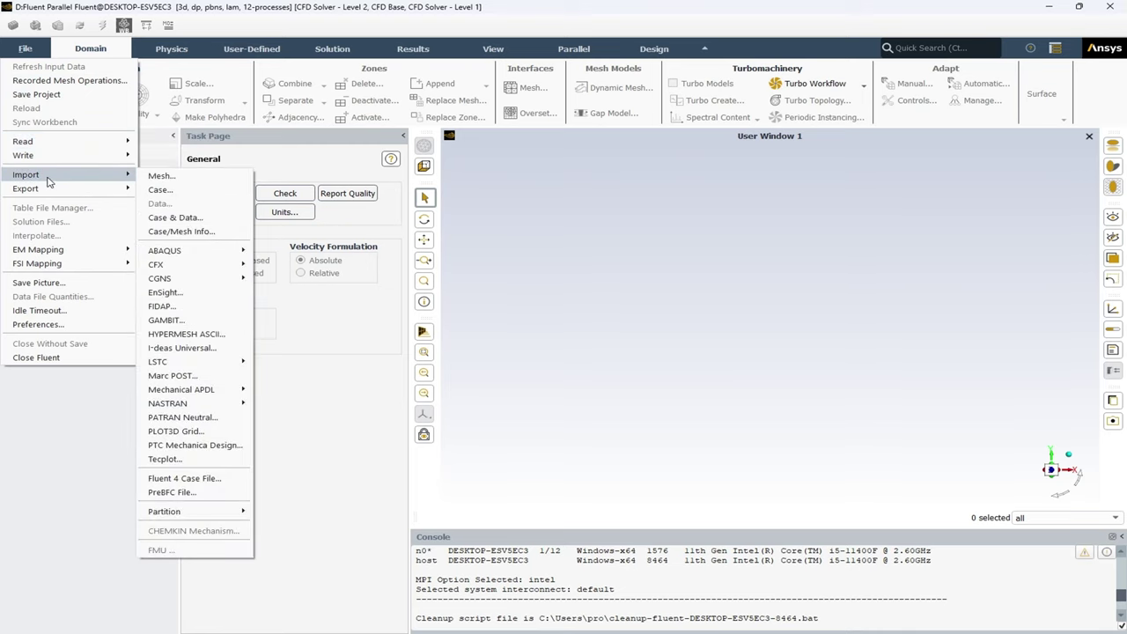
click(174, 219)
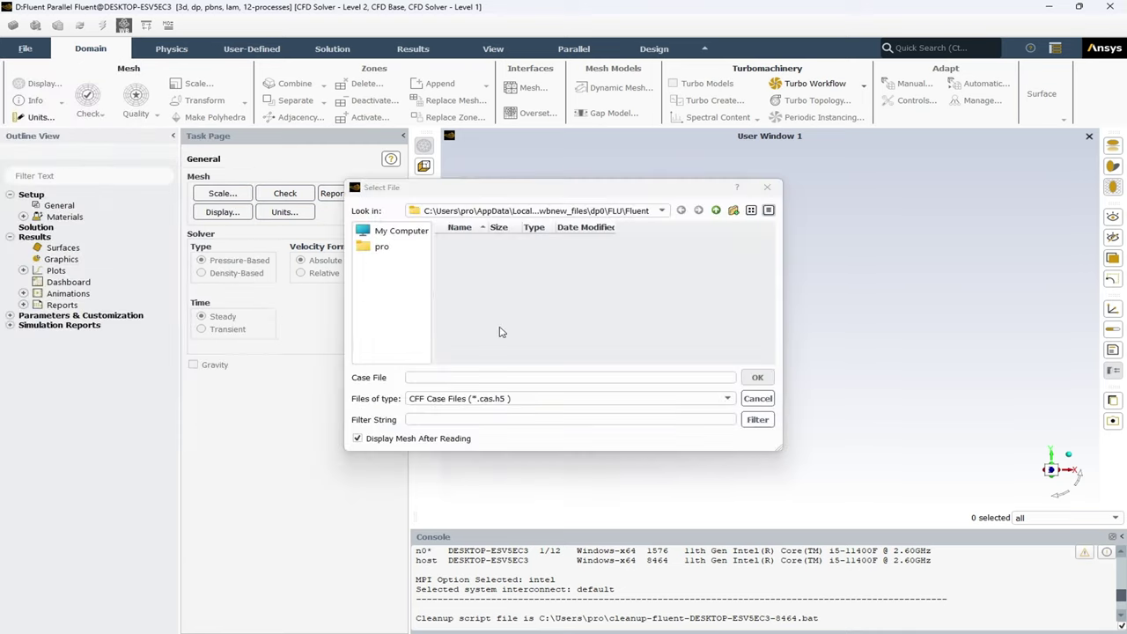
click(382, 248)
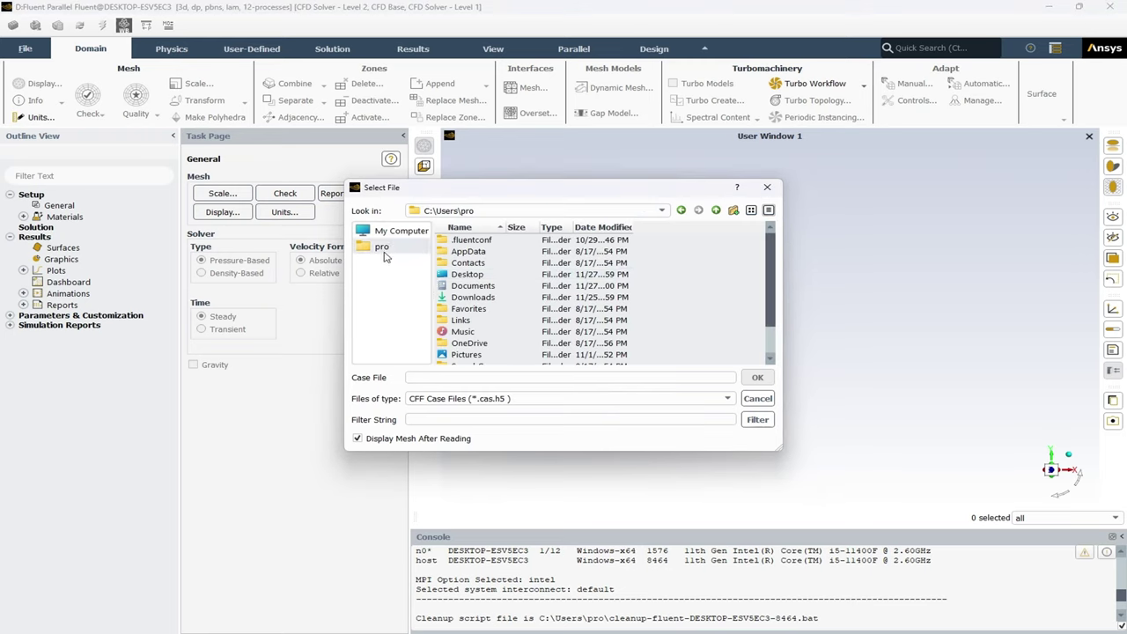
double_click(479, 288)
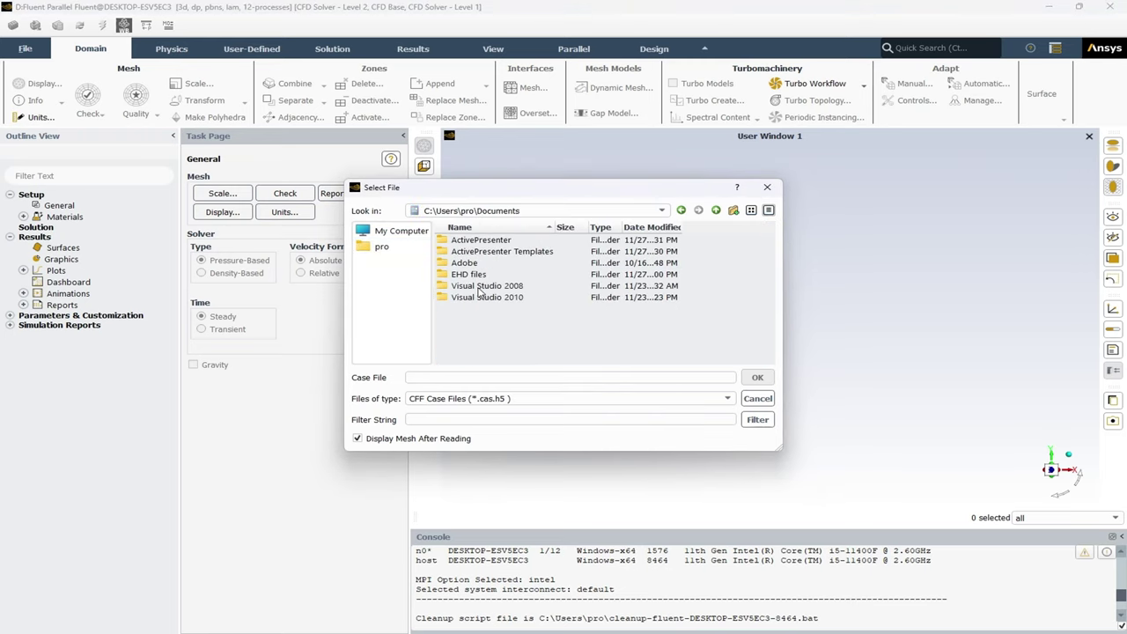
double_click(468, 274)
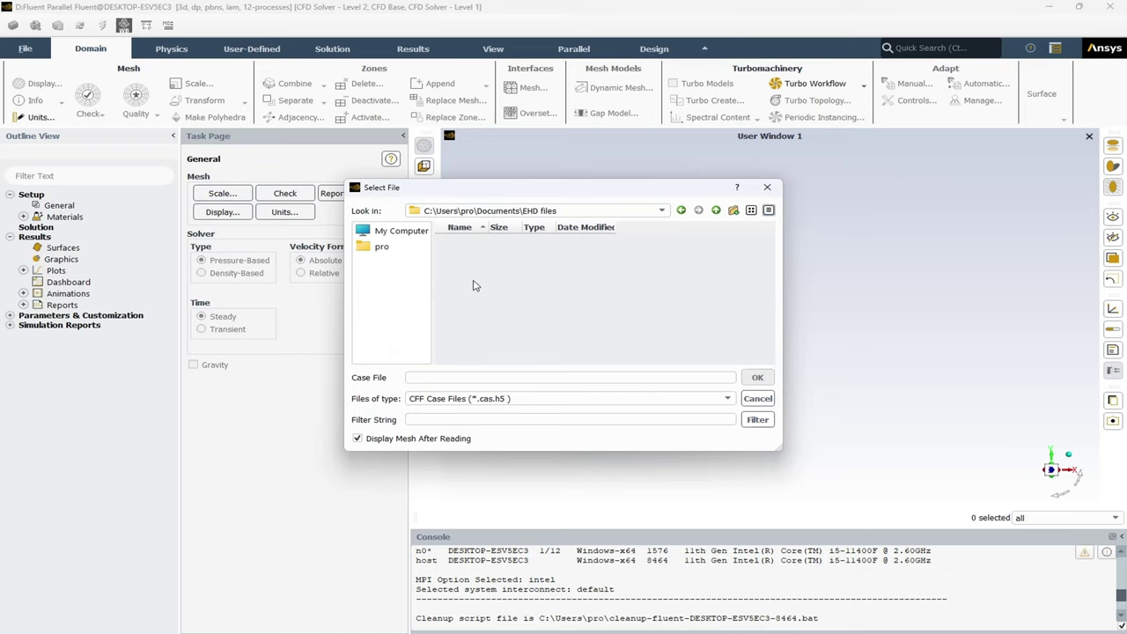
click(493, 400)
click(493, 410)
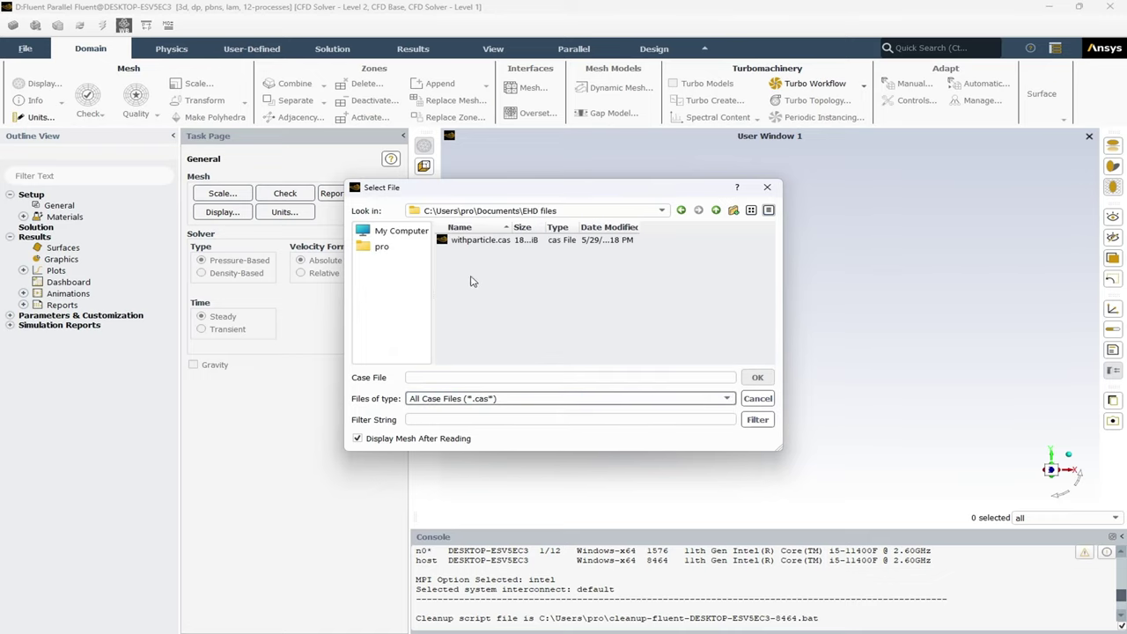
double_click(453, 241)
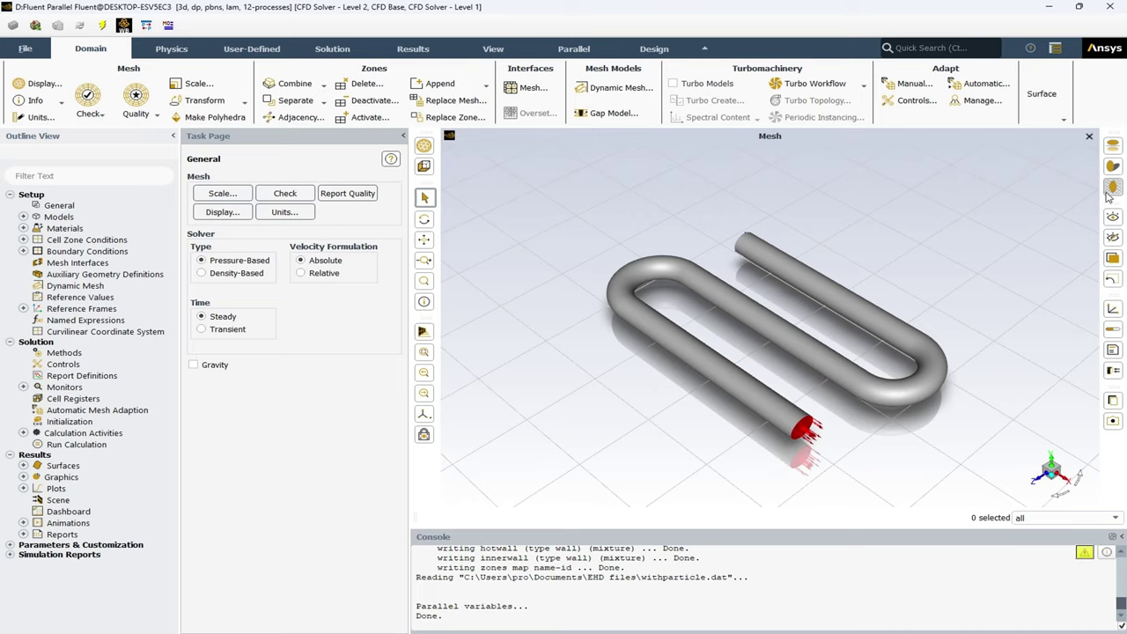
- Check the mesh and report quality: min orthogonal quality 1.41430e-01, max aspect ratio 6.89537e+01
drag(945, 259, 961, 281)
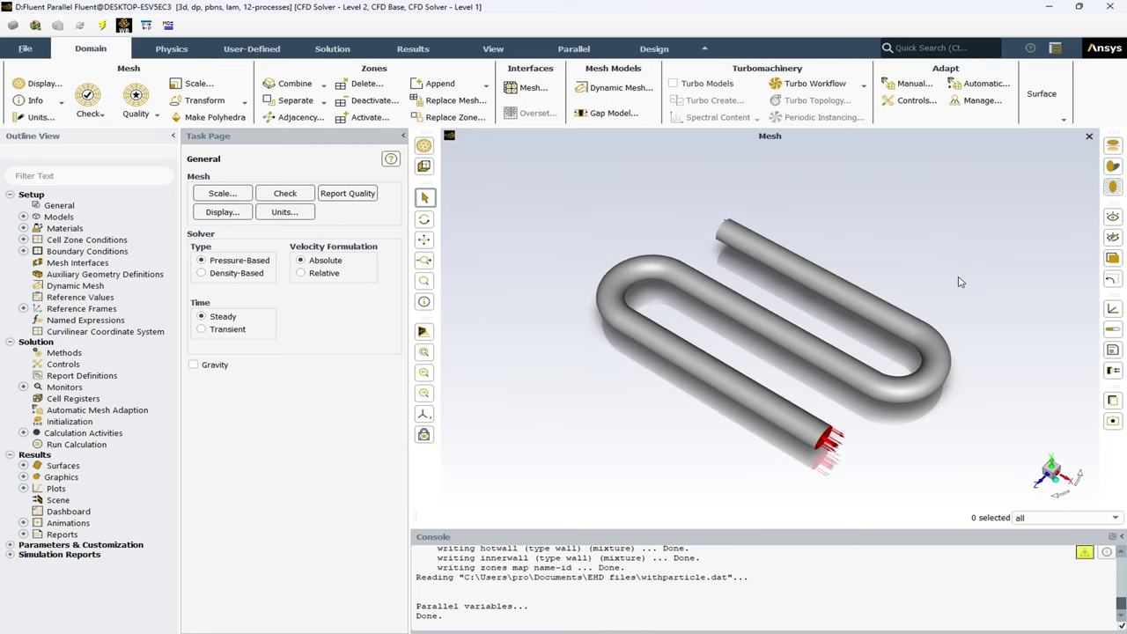
click(286, 195)
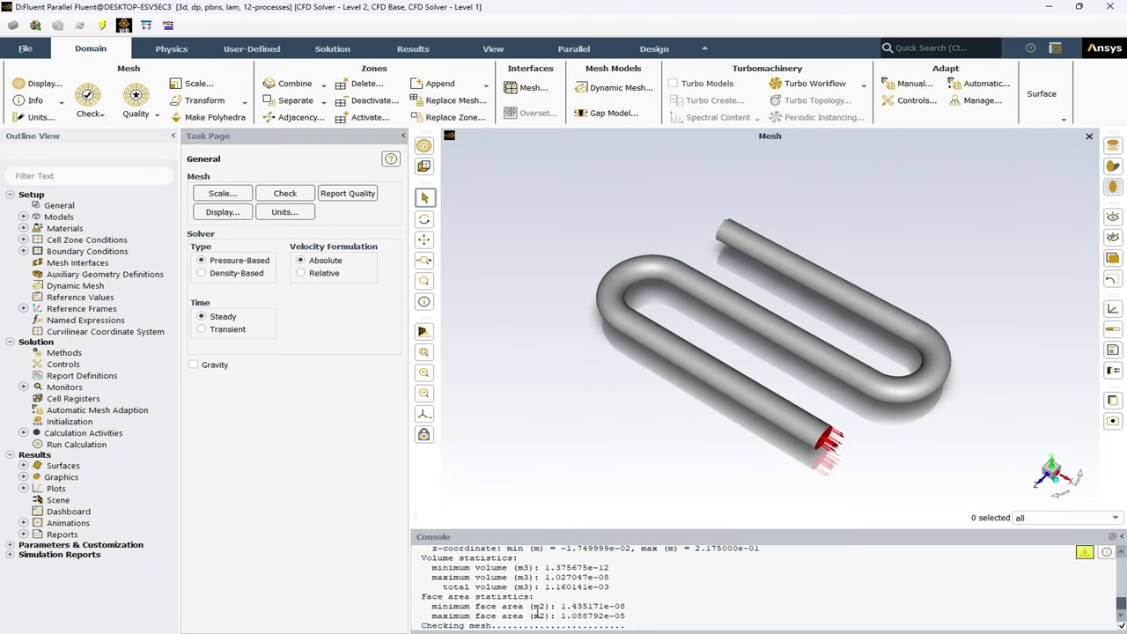
drag(444, 616, 413, 616)
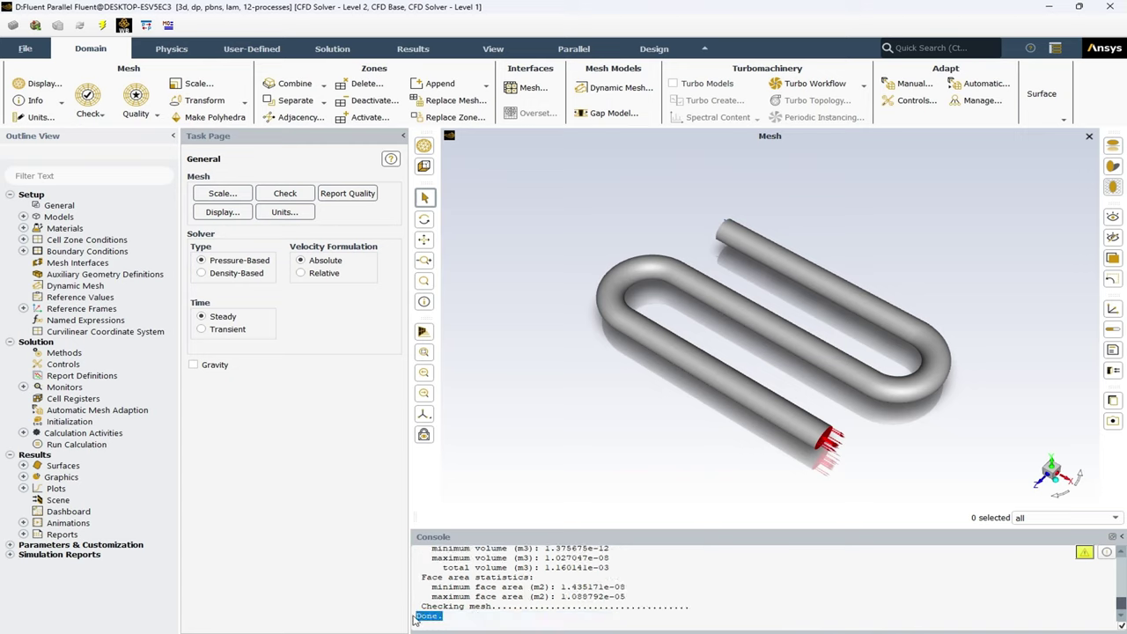
click(345, 194)
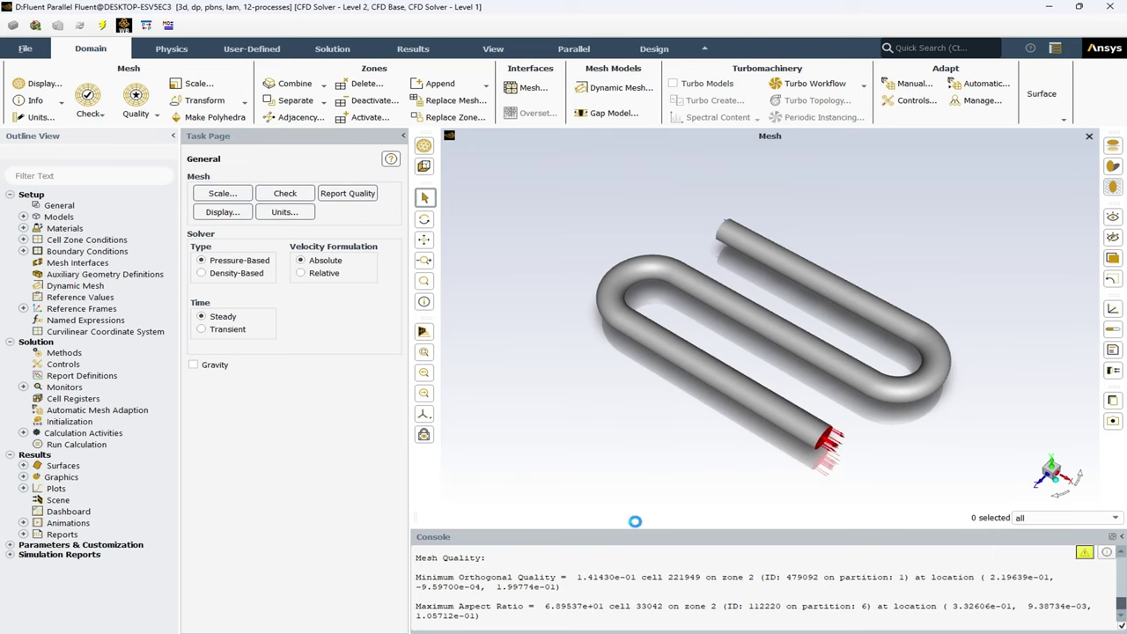
drag(634, 518, 632, 555)
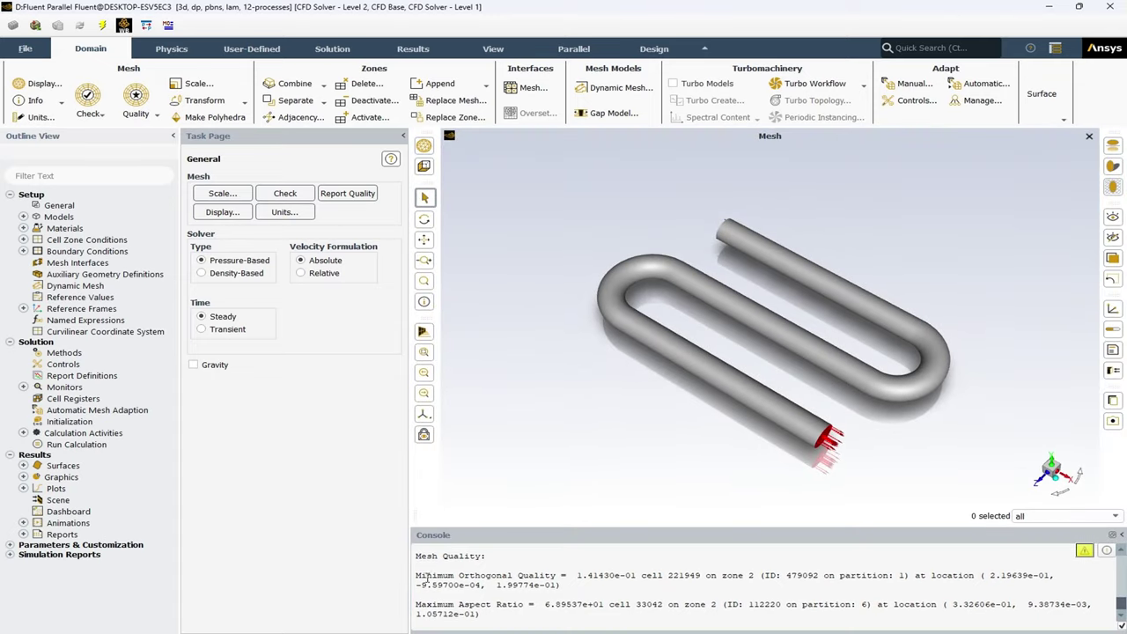
drag(496, 531, 497, 499)
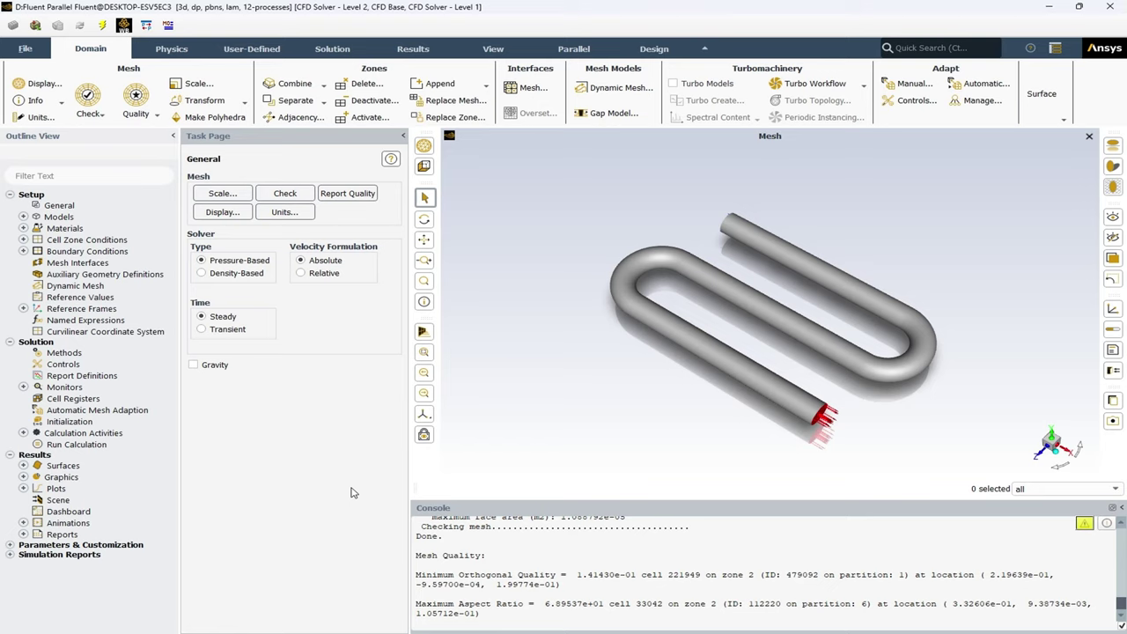
- Display the pipe's surface mesh with element edges turned on
click(424, 146)
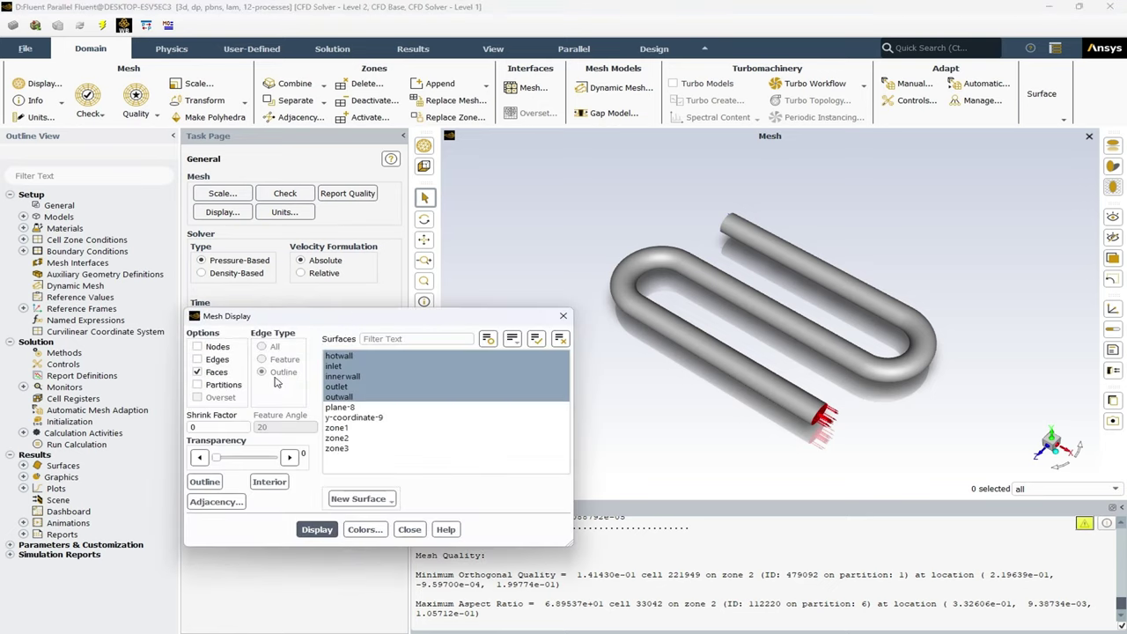
click(197, 359)
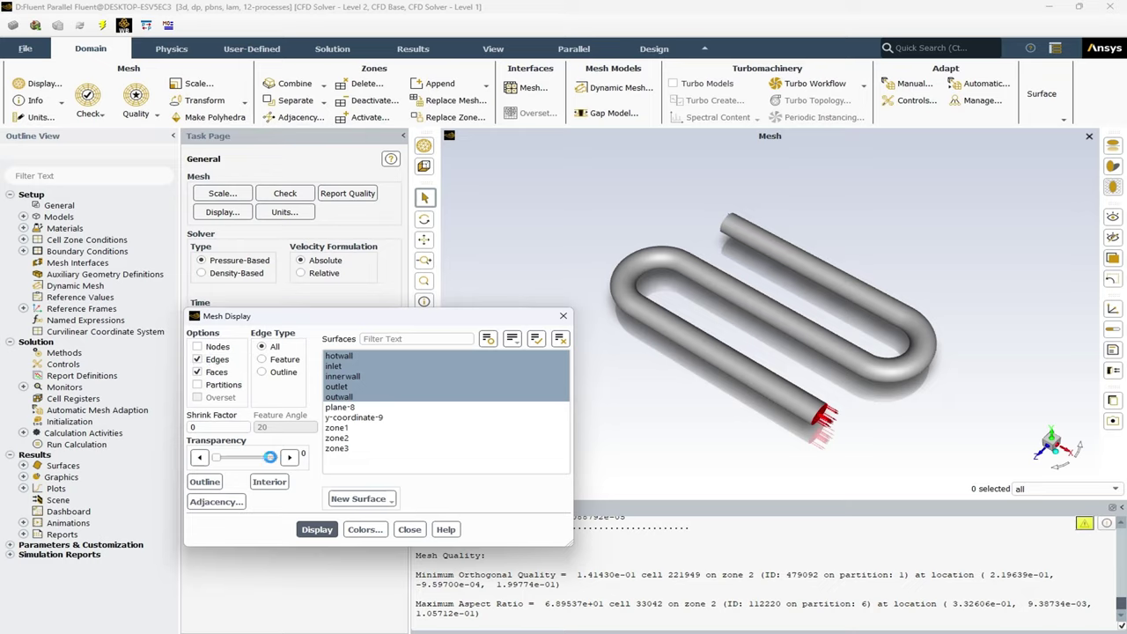
click(316, 529)
click(410, 530)
- Inspect the inlet and outlet ends of the meshed pipe, then expand Models in the Outline View
scroll(664, 405, up, 5)
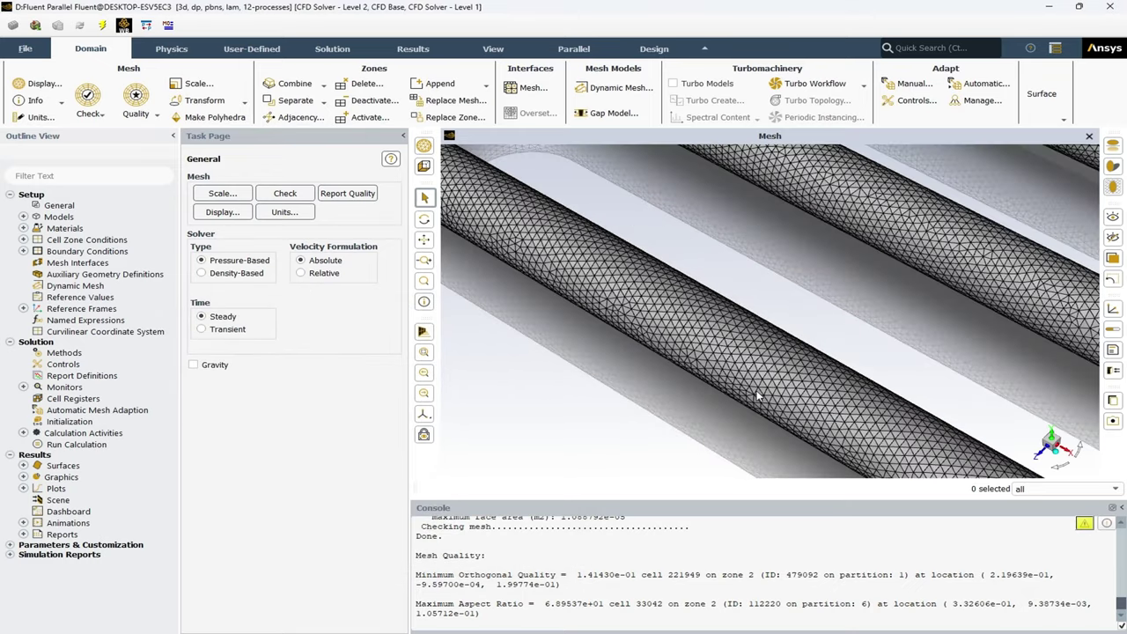
scroll(757, 397, down, 3)
drag(757, 397, 777, 347)
scroll(777, 347, down, 6)
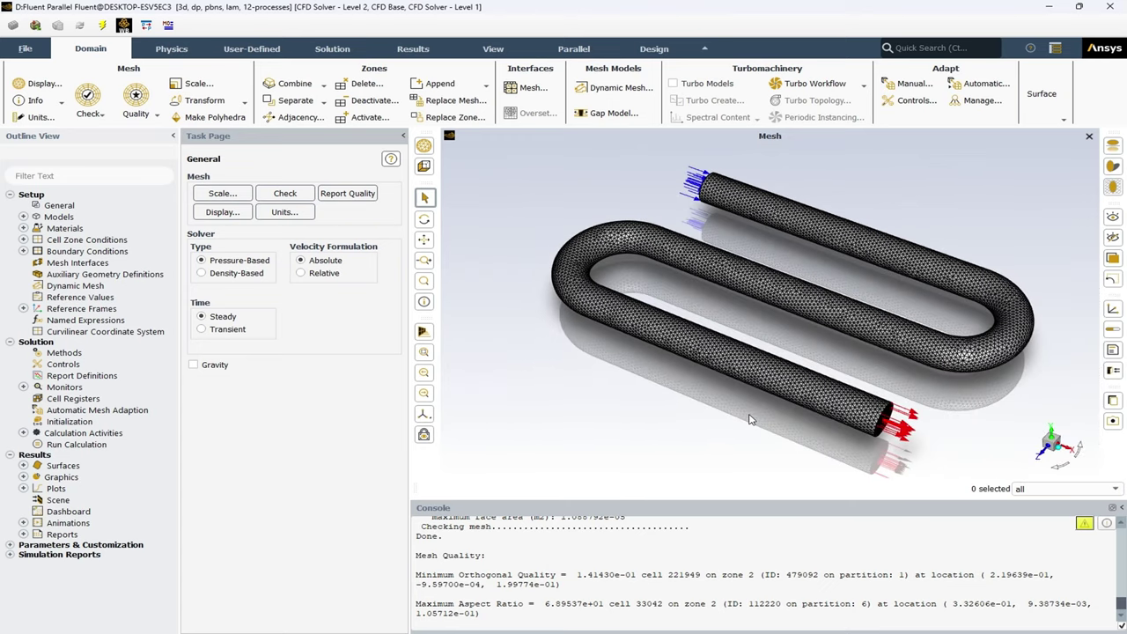
drag(750, 420, 753, 411)
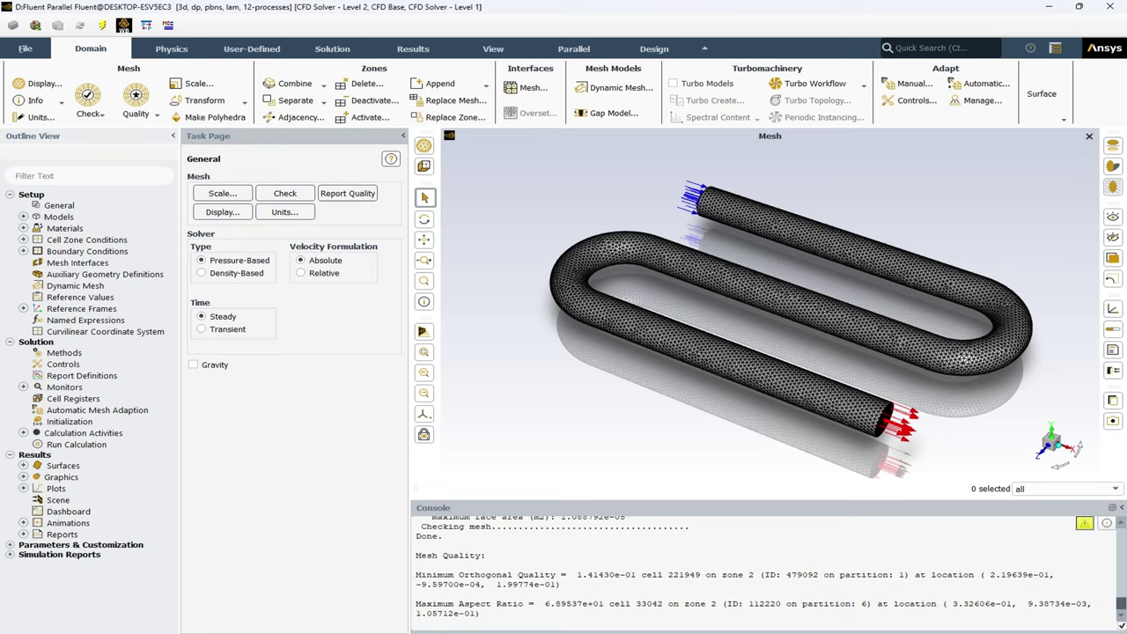
double_click(60, 216)
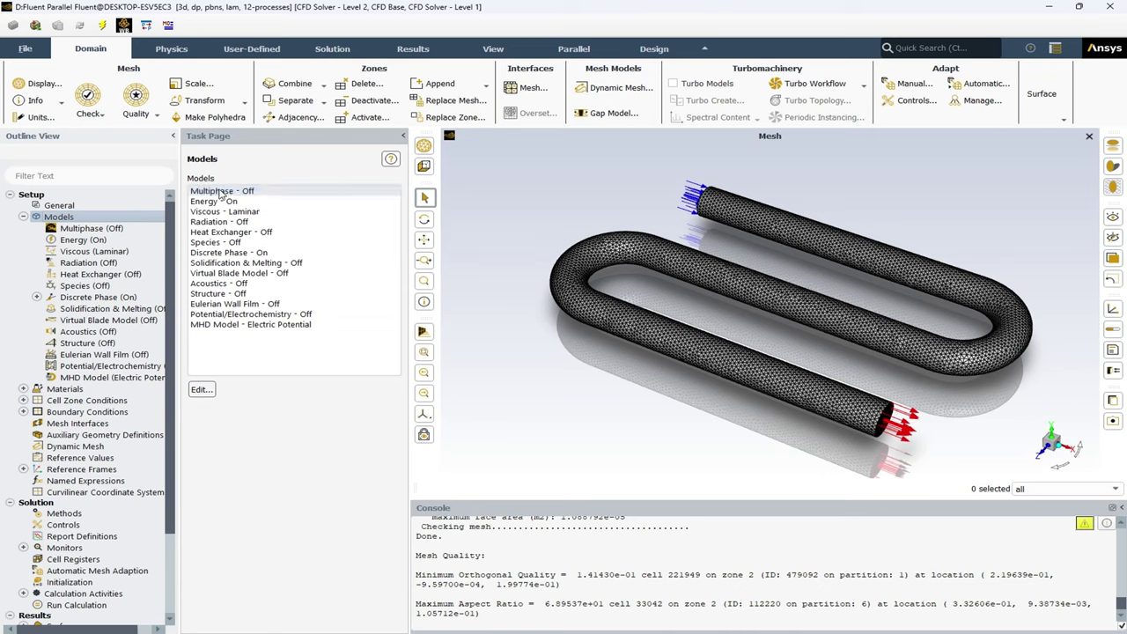
- Select Multiphase in the Models list, which shows Energy on, laminar viscous flow and Discrete Phase on
click(220, 193)
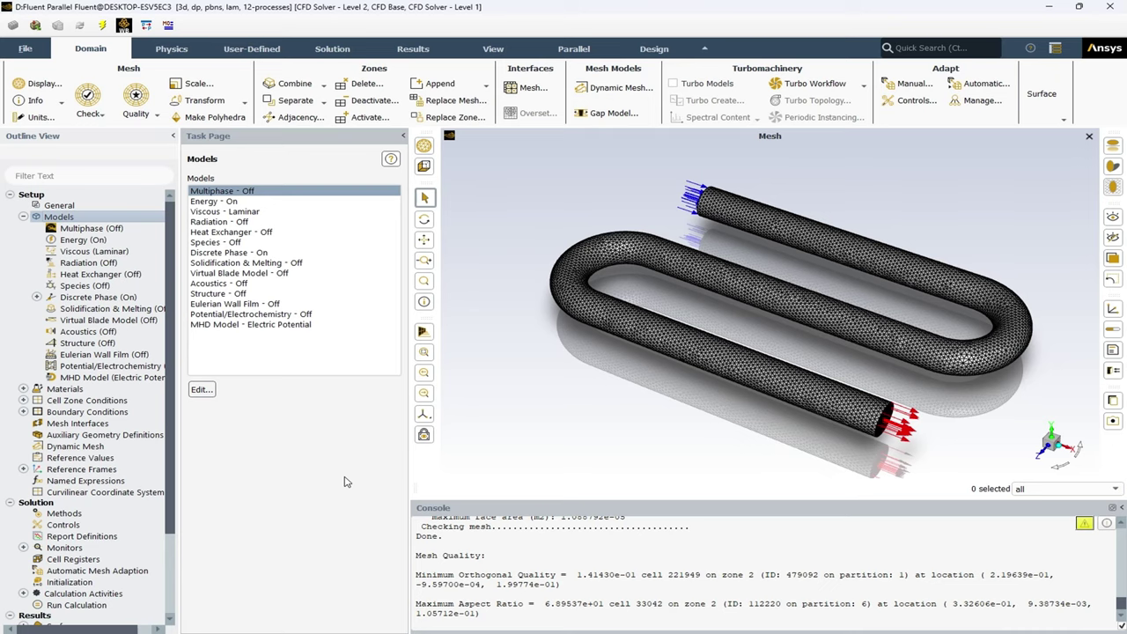
- Open the MHD Model - Electric Potential settings: Electrical Potential method, Lorentz force included, under-relaxation 0.9
scroll(88, 397, down, 3)
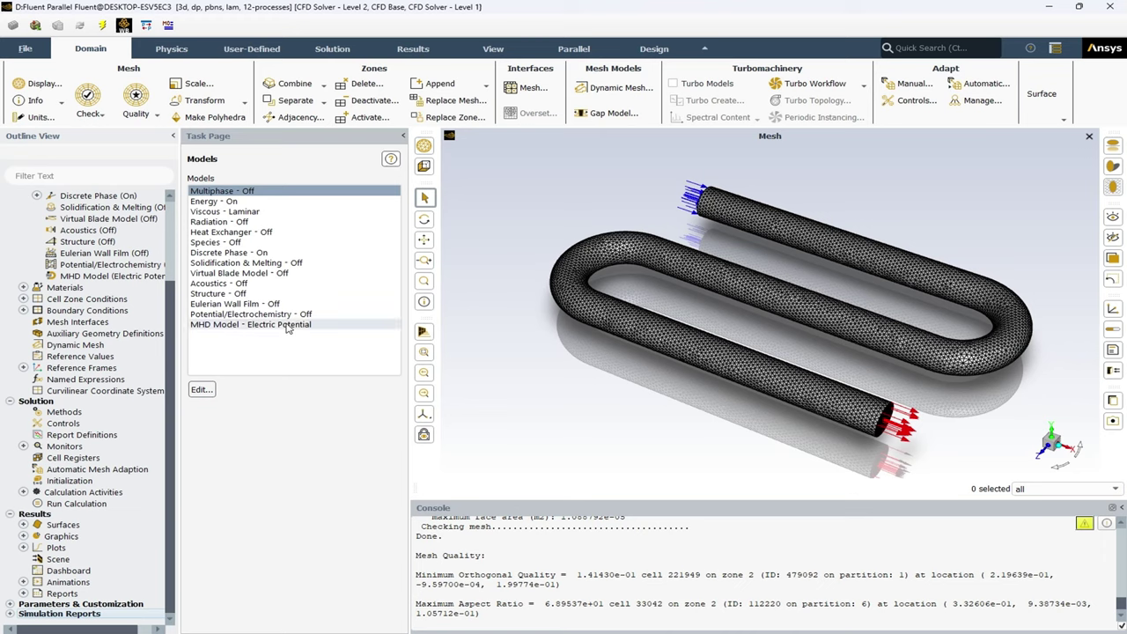
double_click(289, 325)
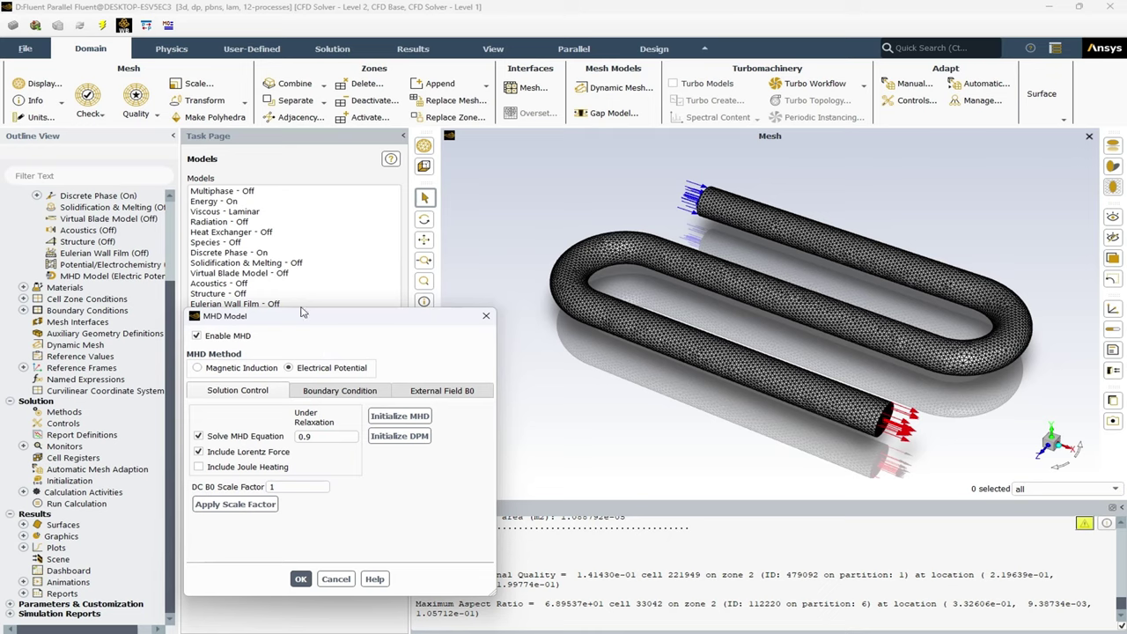
- Show the MHD Boundary Condition page listing solid, outwall, hotwall and innerwall zones
drag(297, 323, 361, 274)
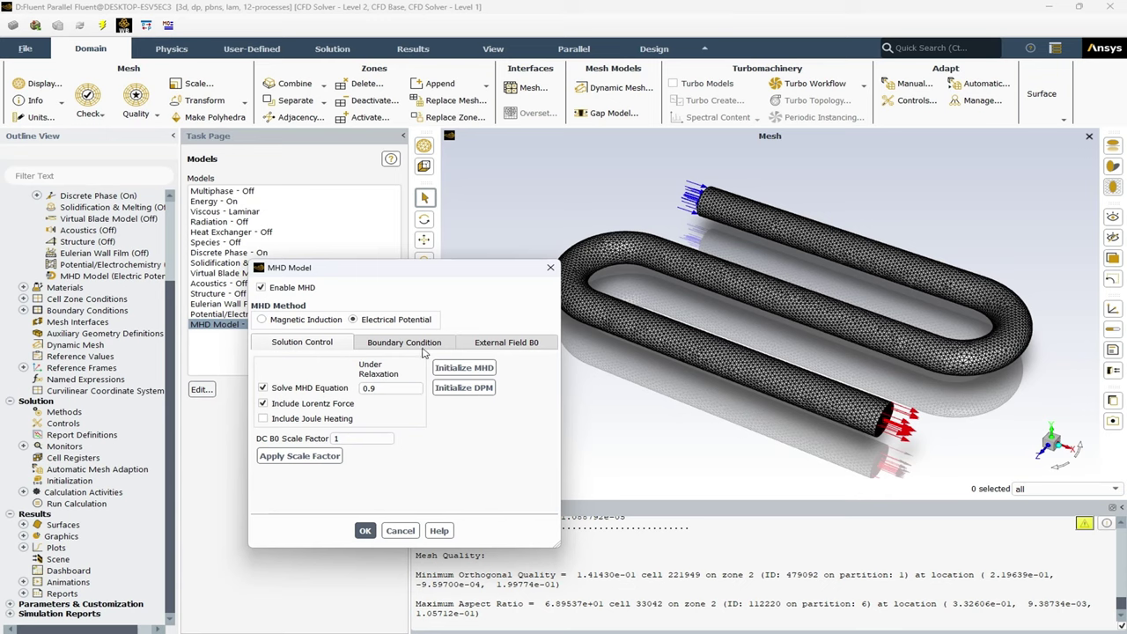
click(393, 347)
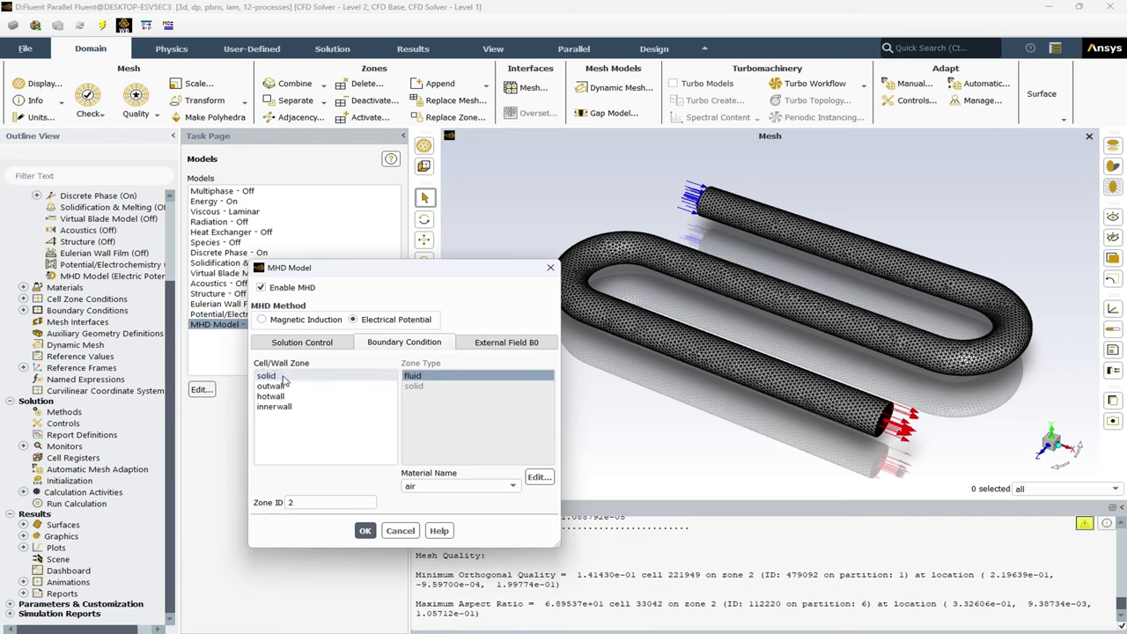
click(284, 379)
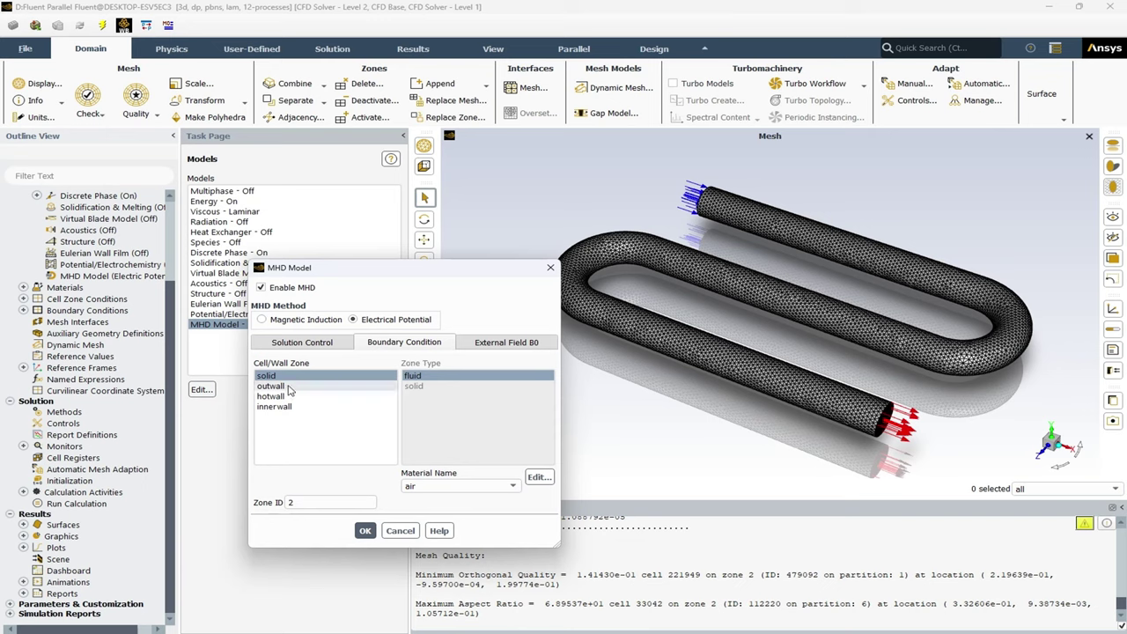
click(271, 388)
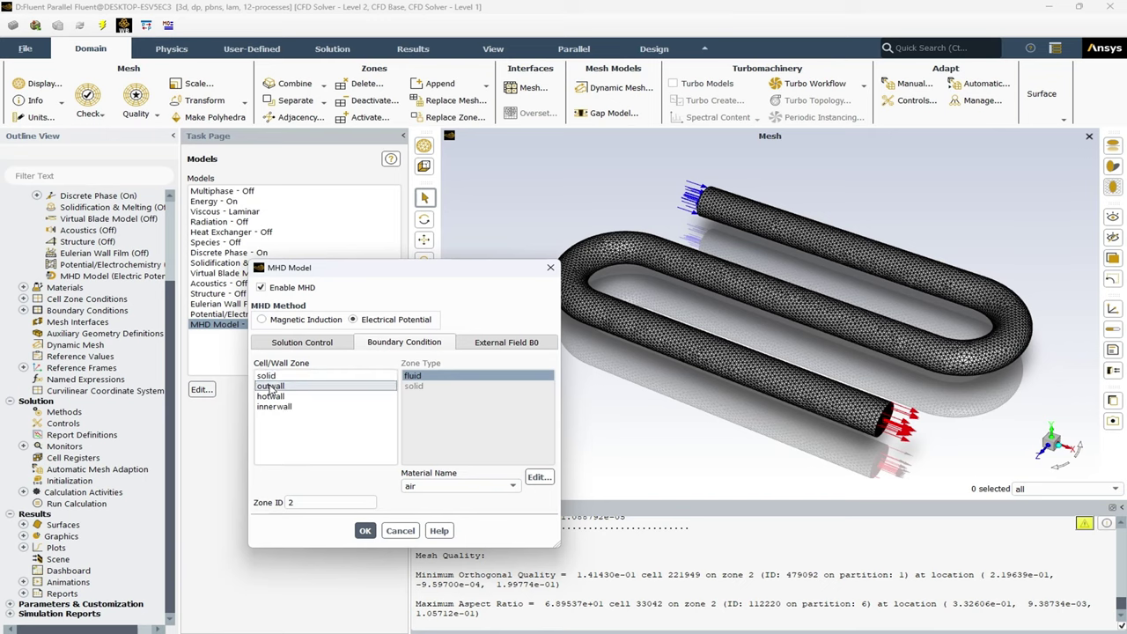
click(271, 398)
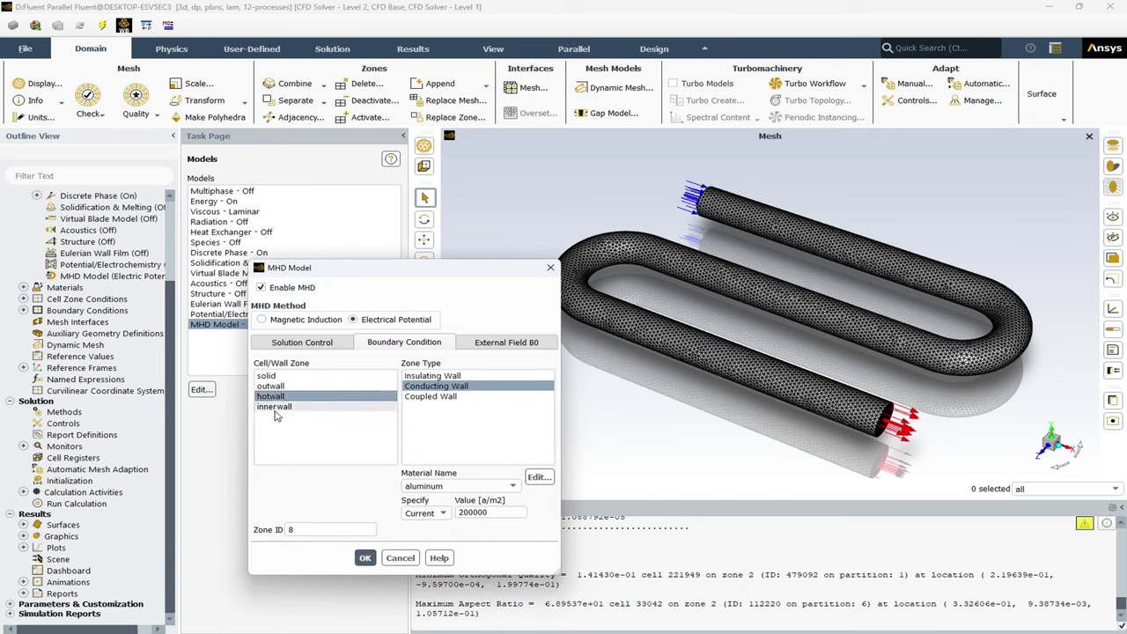
click(273, 407)
click(280, 377)
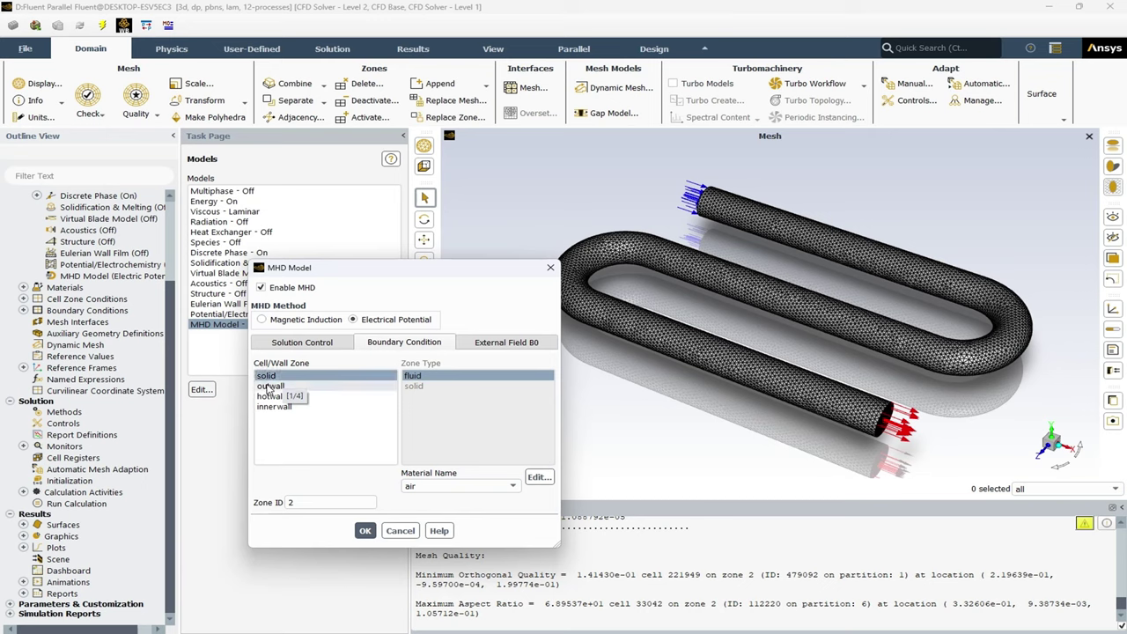
- Select outwall to show its MHD settings: Conducting Wall, aluminum, voltage 200000 V
click(275, 386)
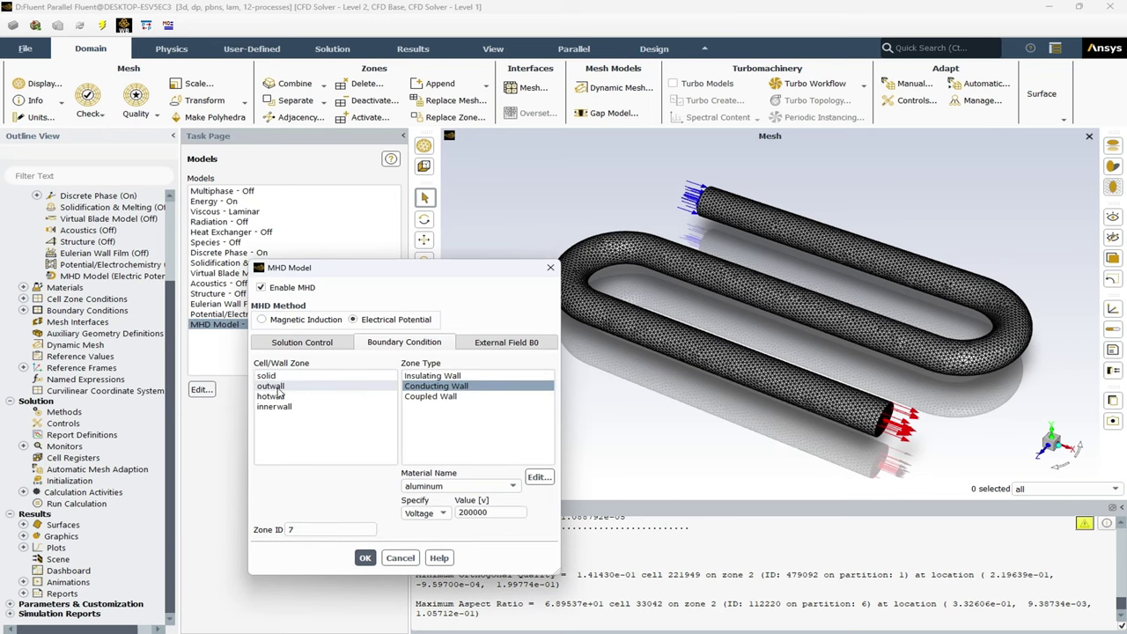
click(380, 387)
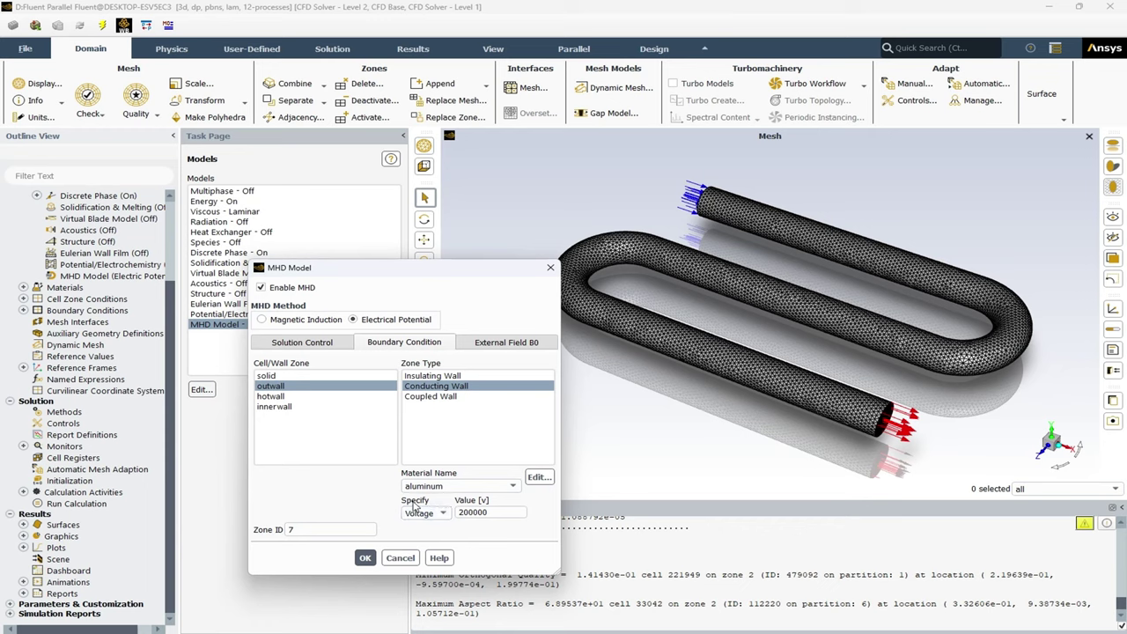
click(426, 513)
click(431, 515)
click(459, 486)
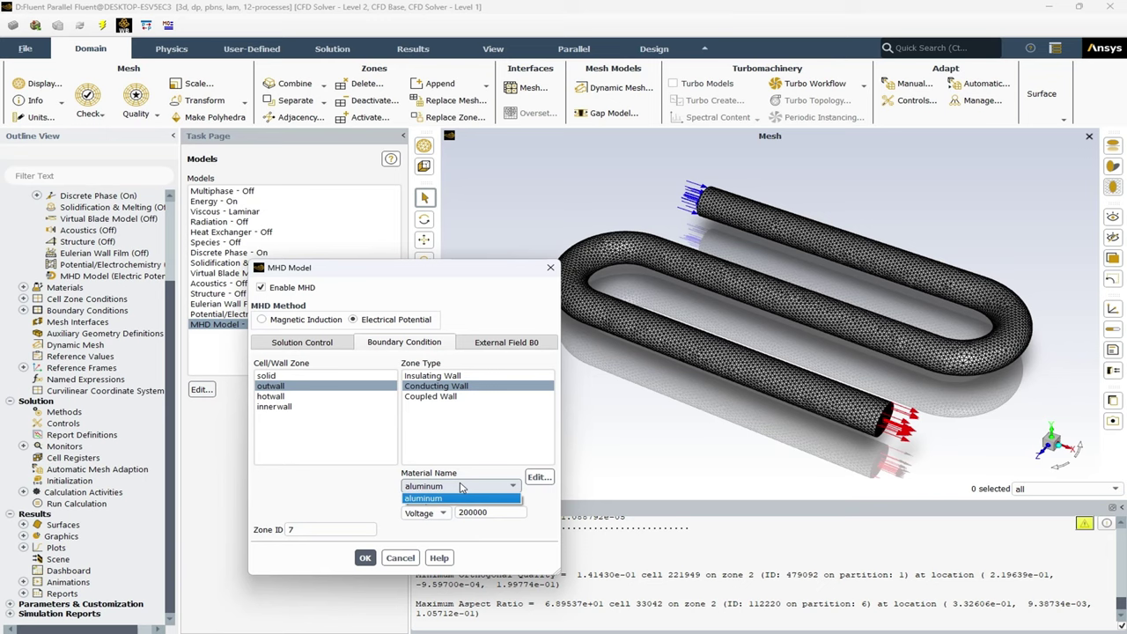
click(460, 486)
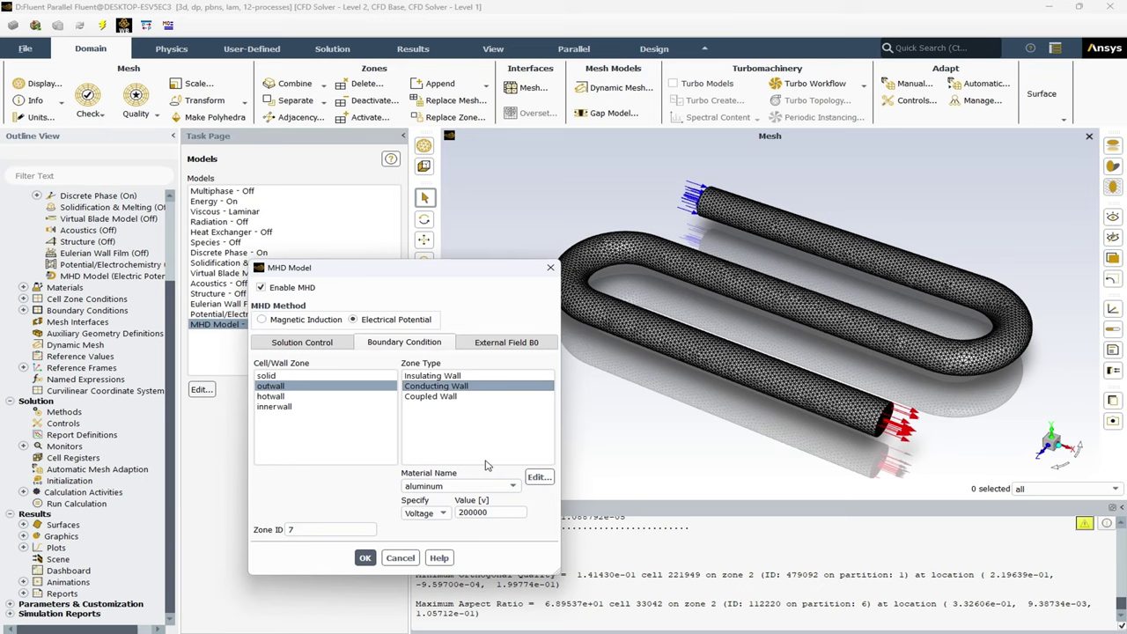
key(Down)
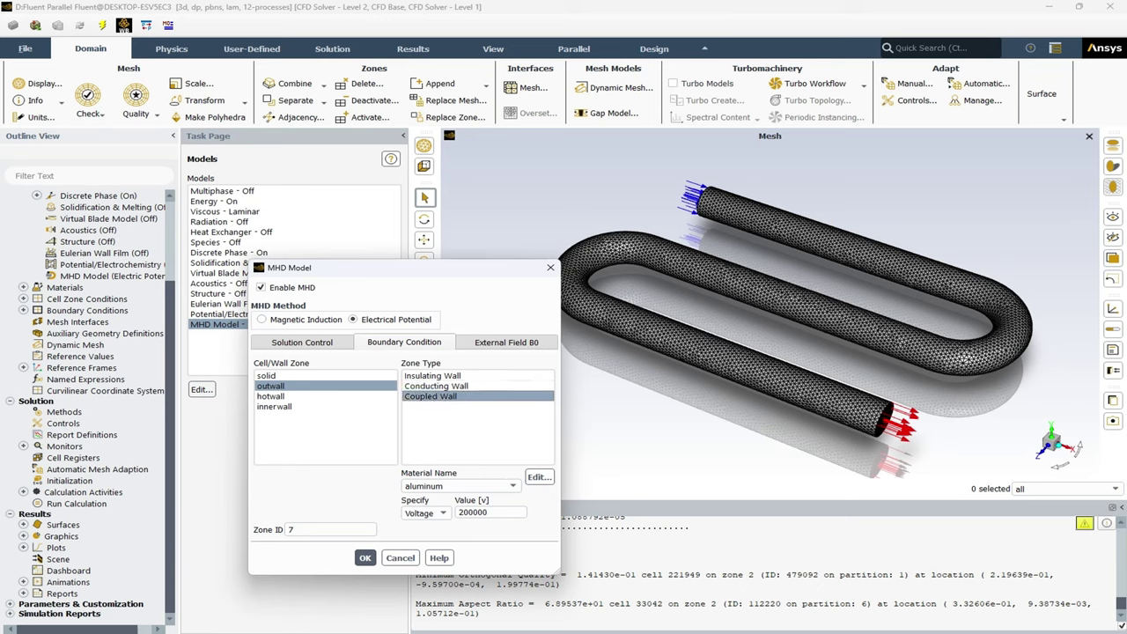
- Show the External Field B0 page, where B0_x, B0_y and B0_z are all 0 tesla
click(507, 348)
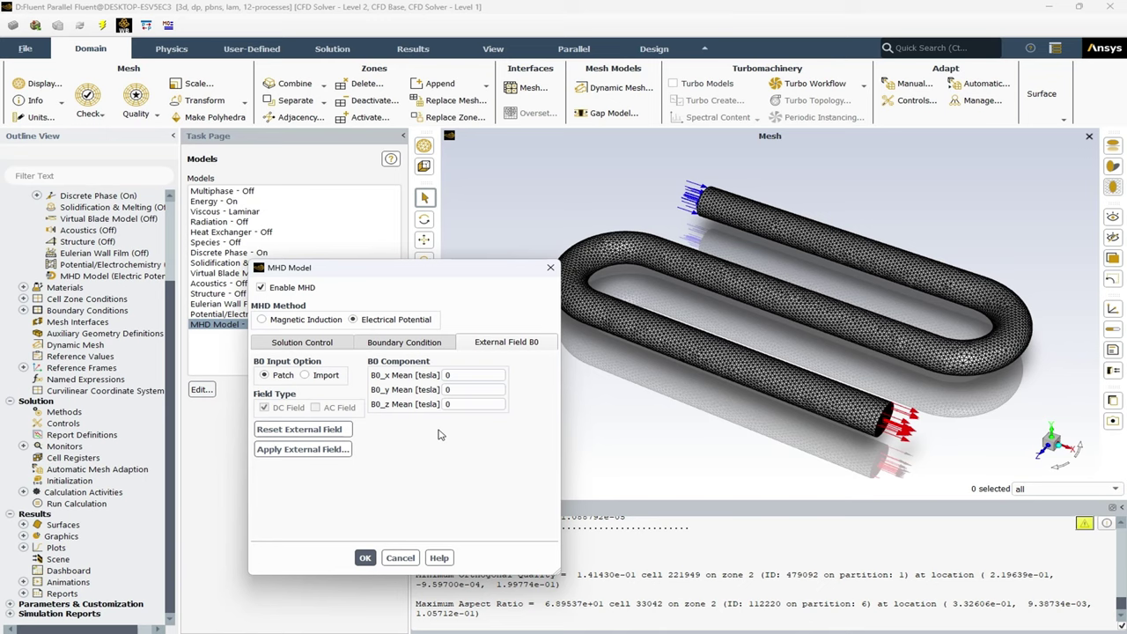
- Confirm the MHD model and bring up Solution Methods (Coupled scheme, second-order discretization)
click(366, 558)
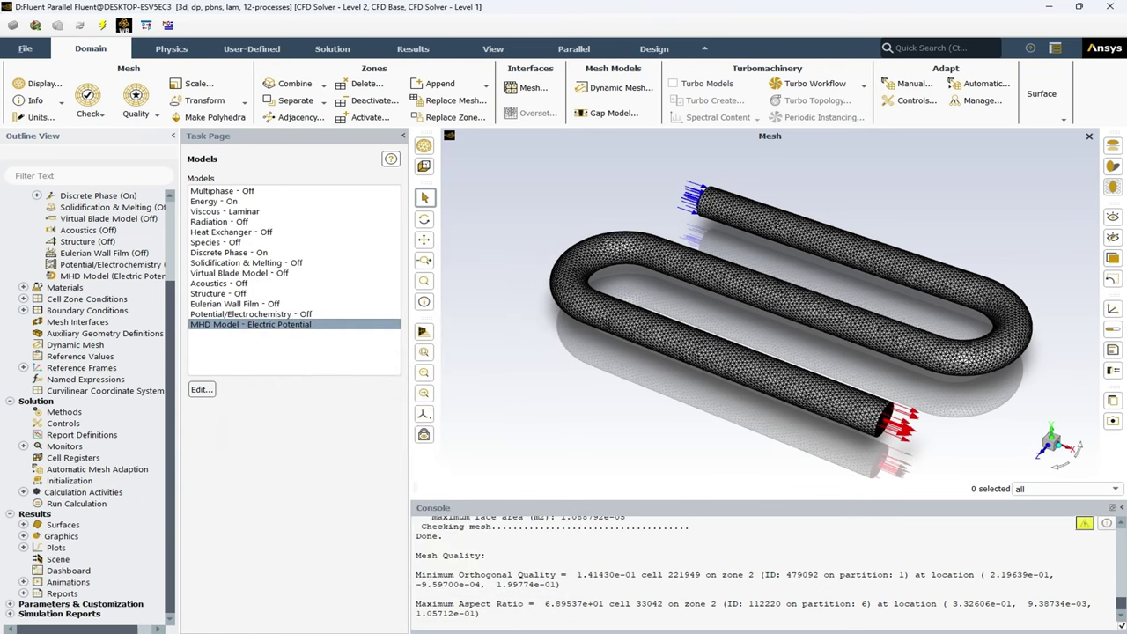
click(146, 435)
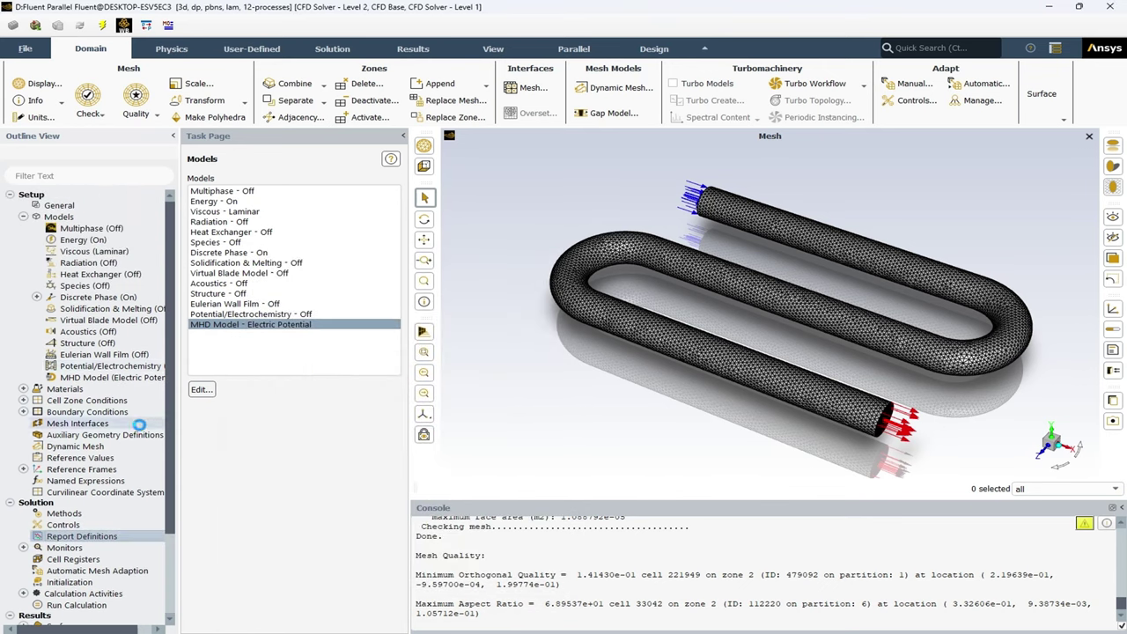
click(24, 217)
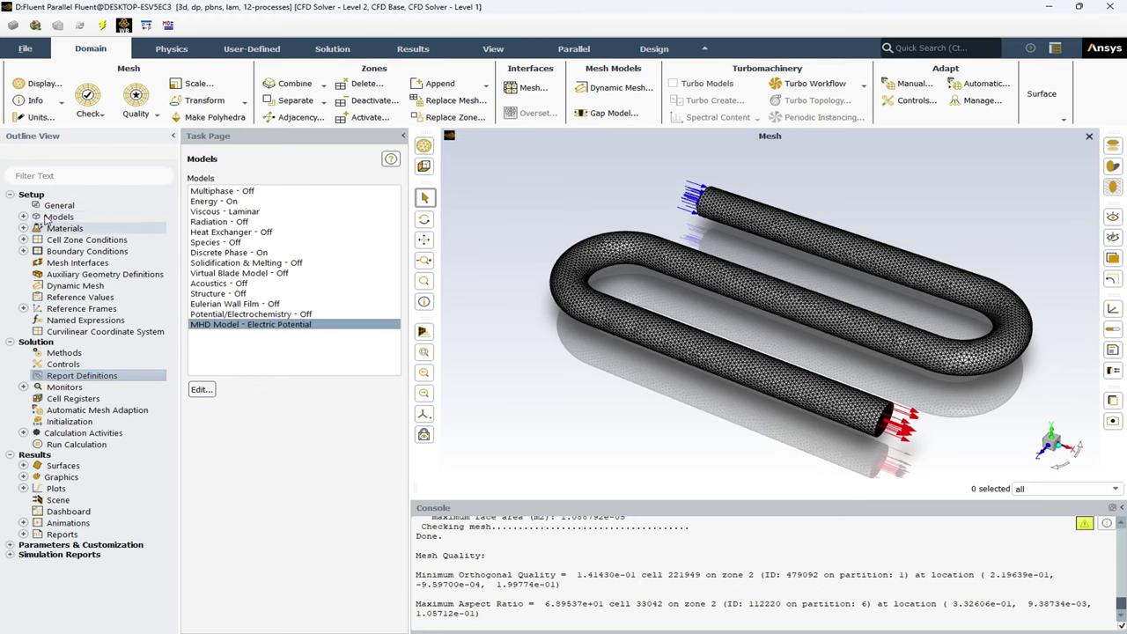
click(10, 195)
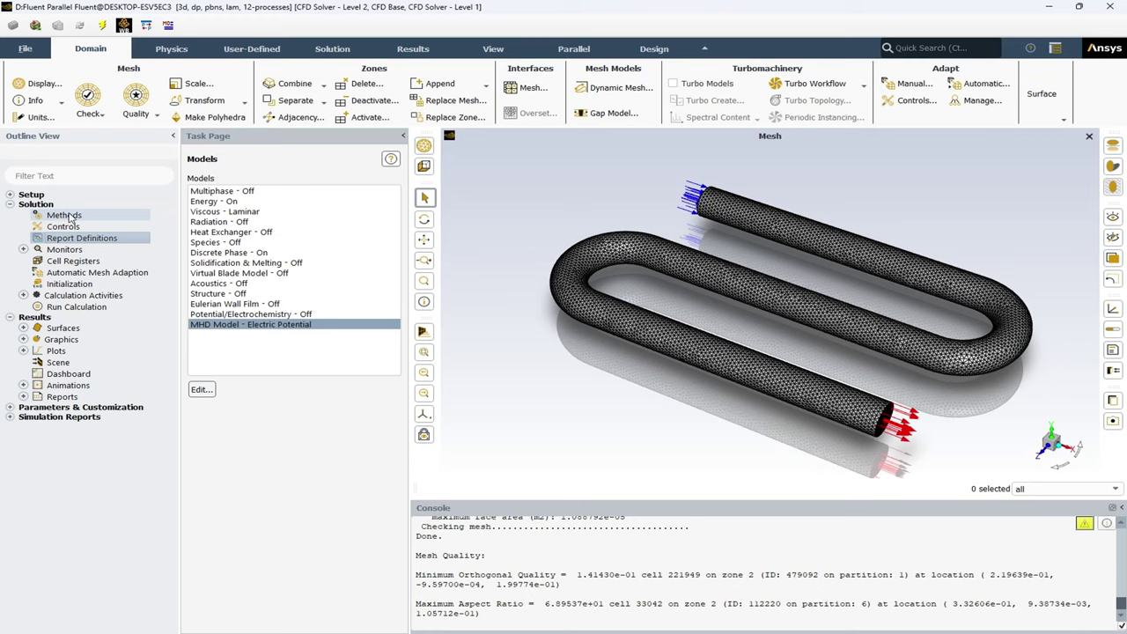
click(70, 216)
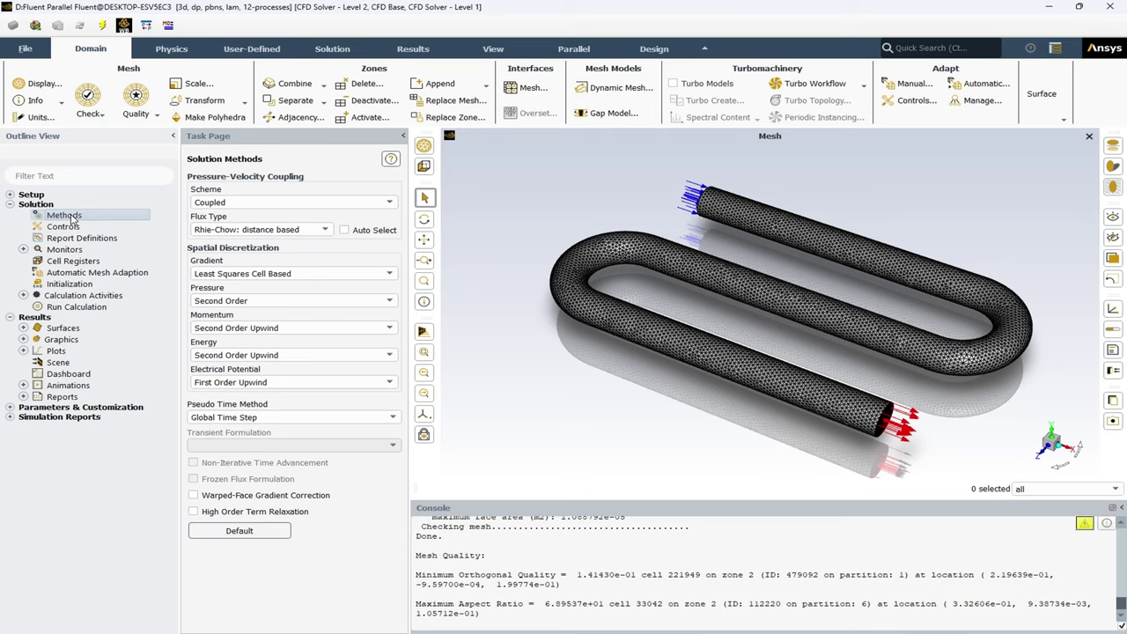
click(261, 203)
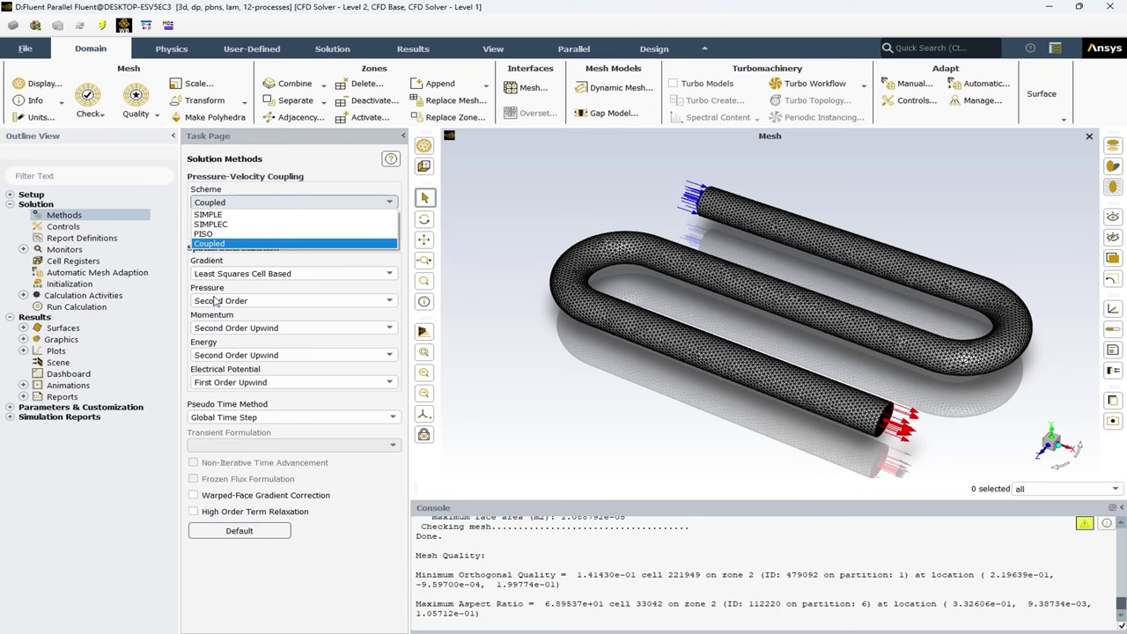
click(326, 514)
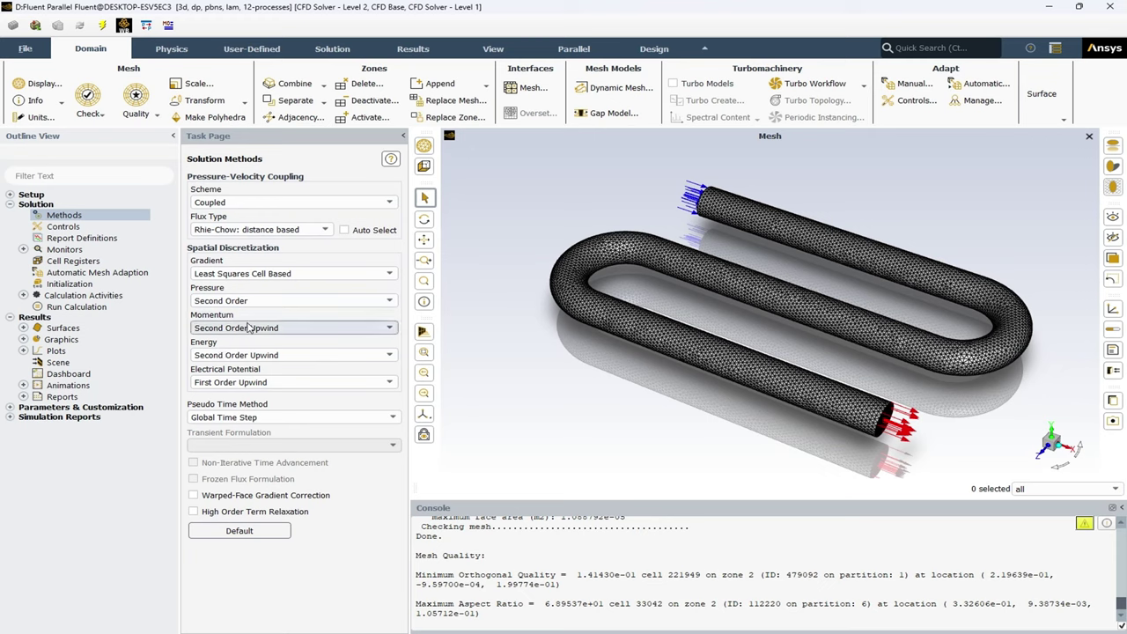
click(250, 328)
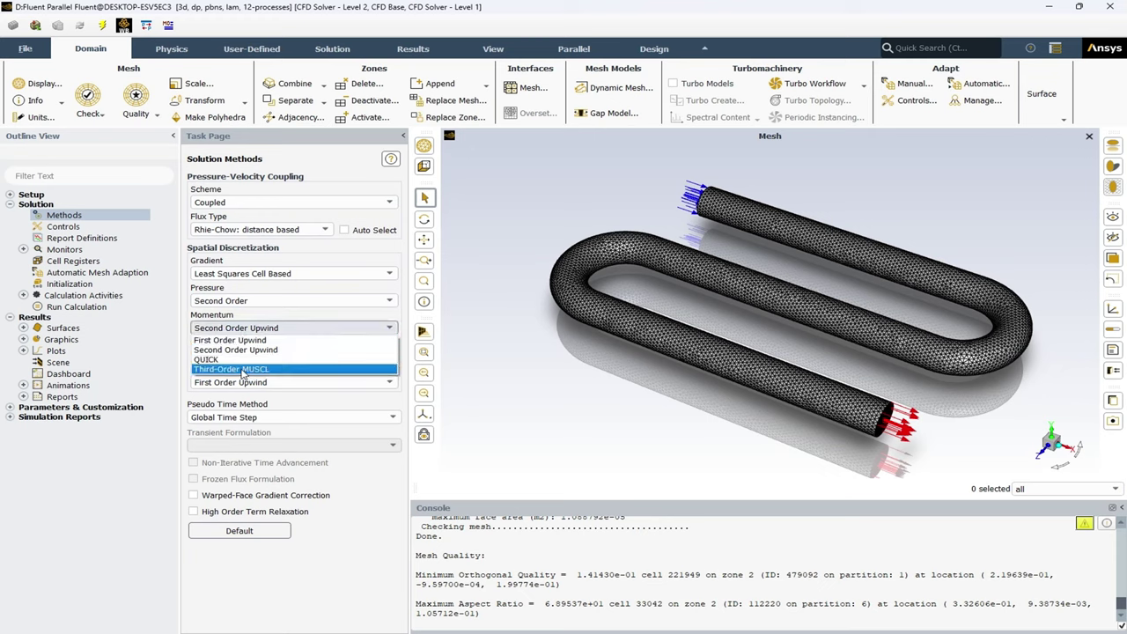
click(341, 522)
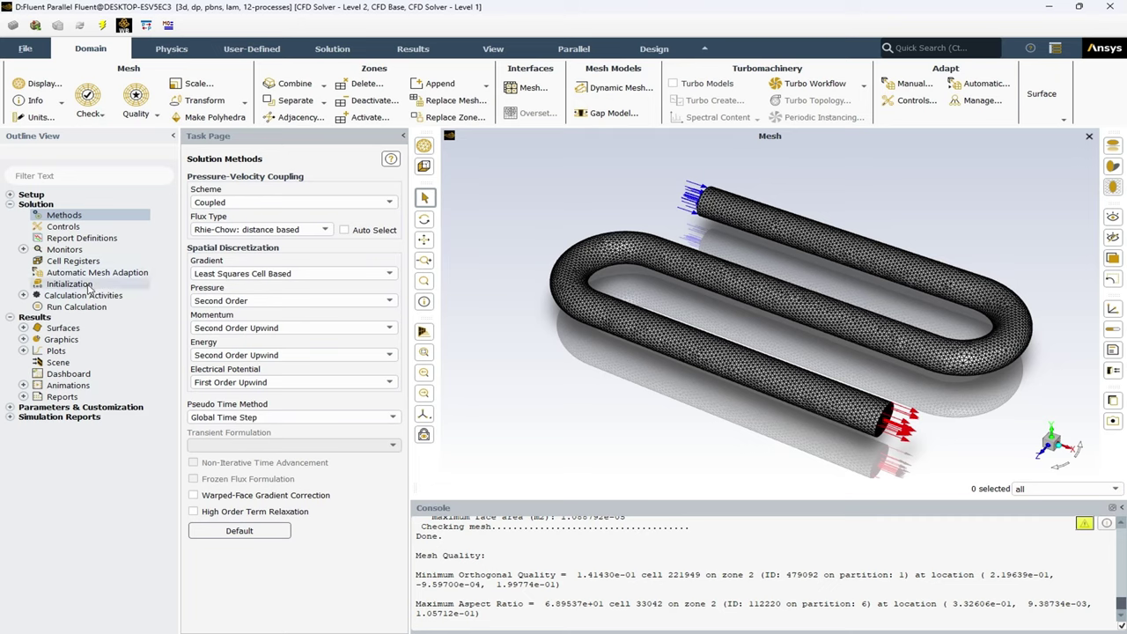
- Go to Solution Initialization, which uses Hybrid Initialization
click(88, 285)
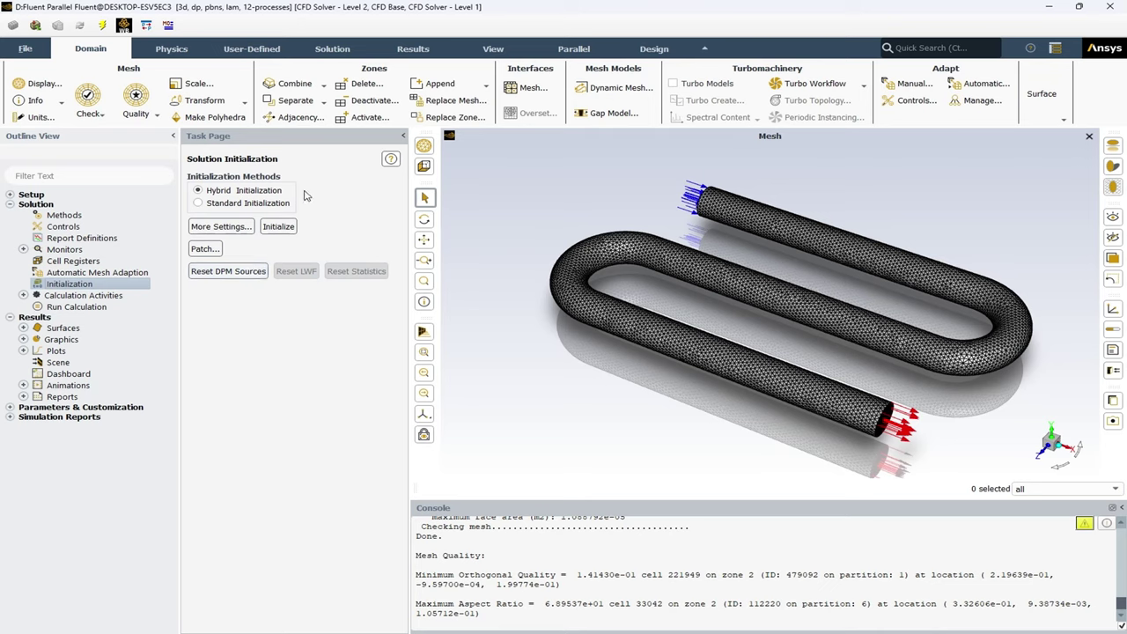
- Go to Run Calculation to solve the case for about 180 iterations
click(85, 308)
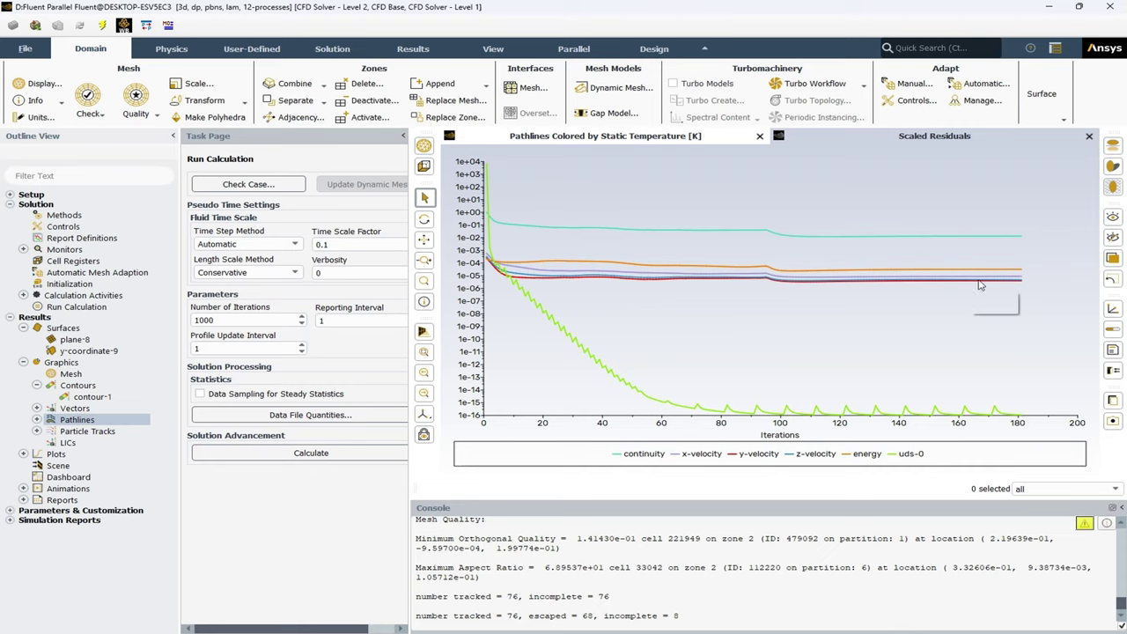
- Edit contour-1 under Results > Graphics > Contours (DPM Velocity Magnitude, filled, node values)
click(24, 328)
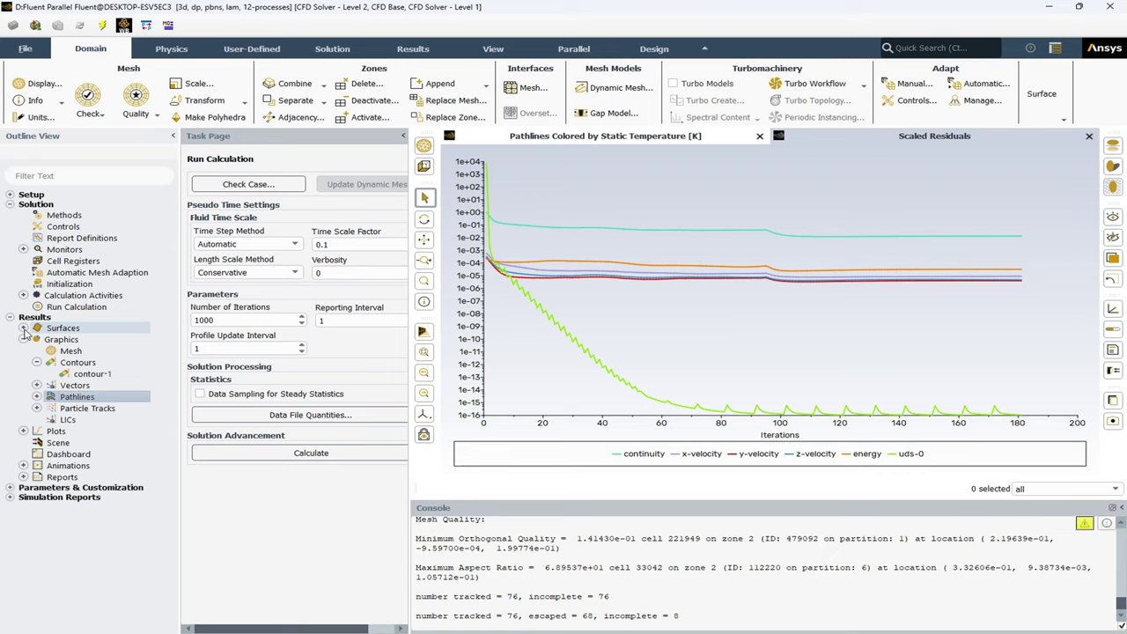
click(23, 339)
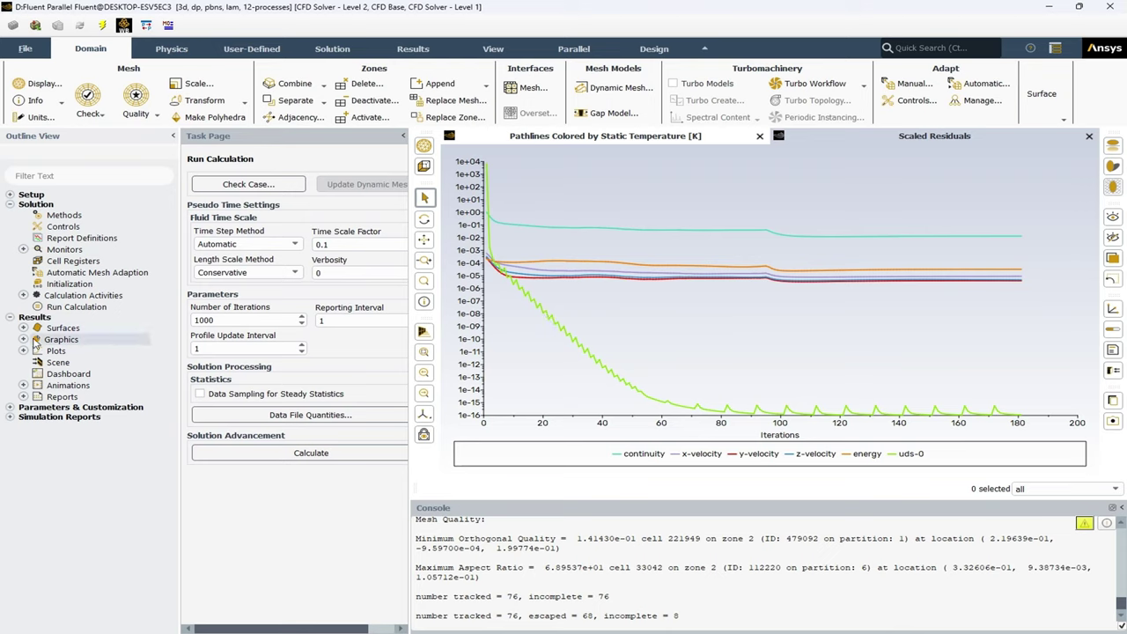
click(23, 340)
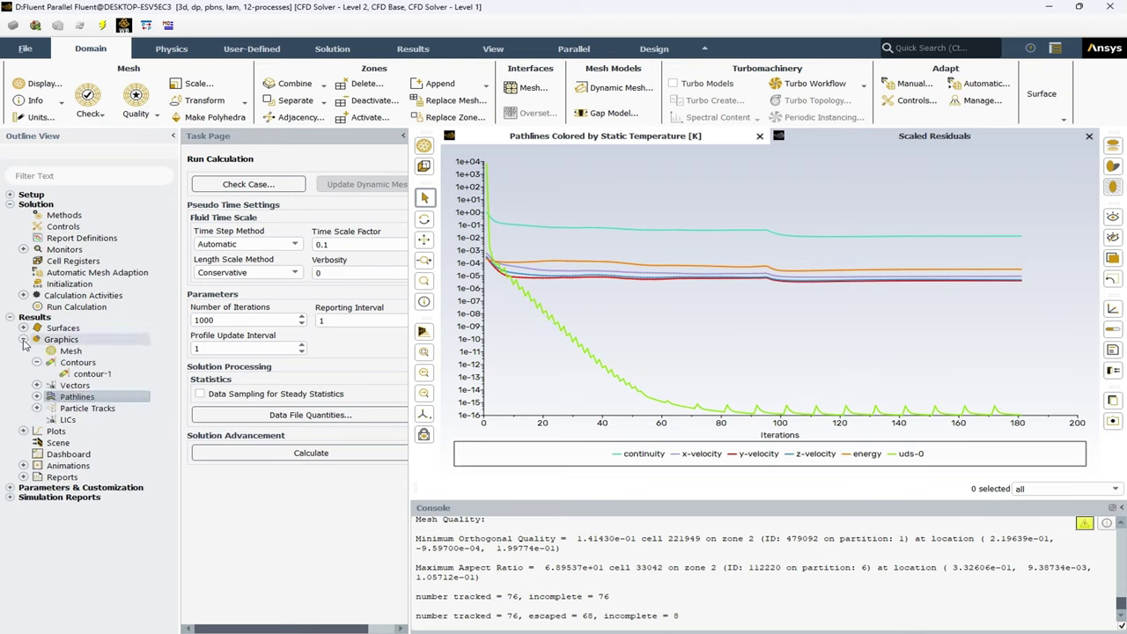
double_click(92, 374)
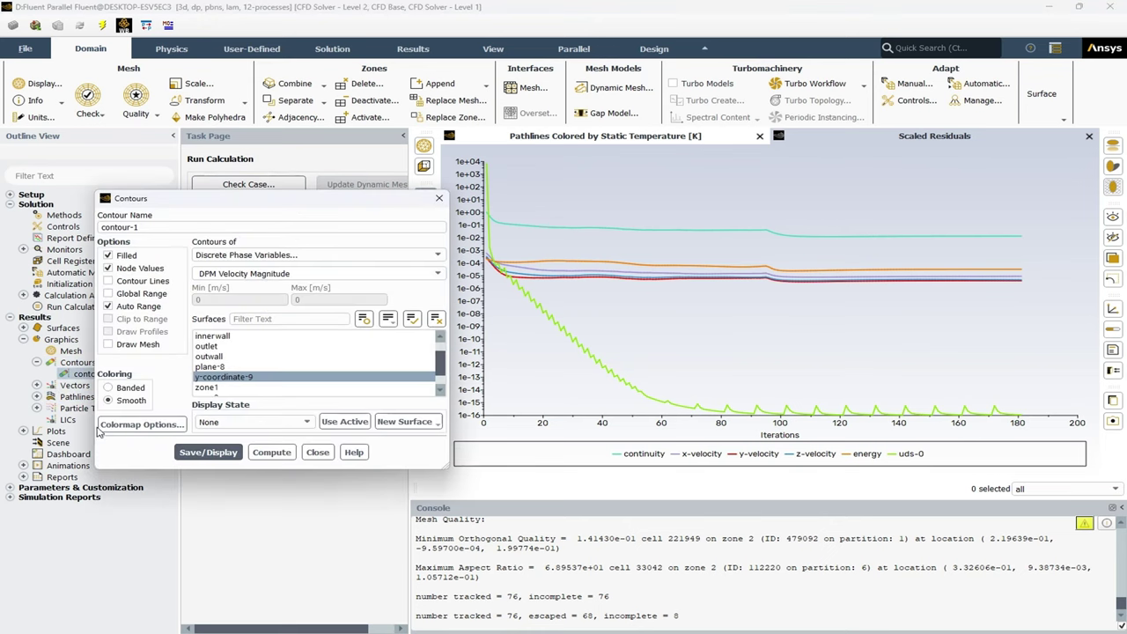
- Preview the pipe contours as static pressure, then velocity magnitude, rotating the view each time
click(300, 255)
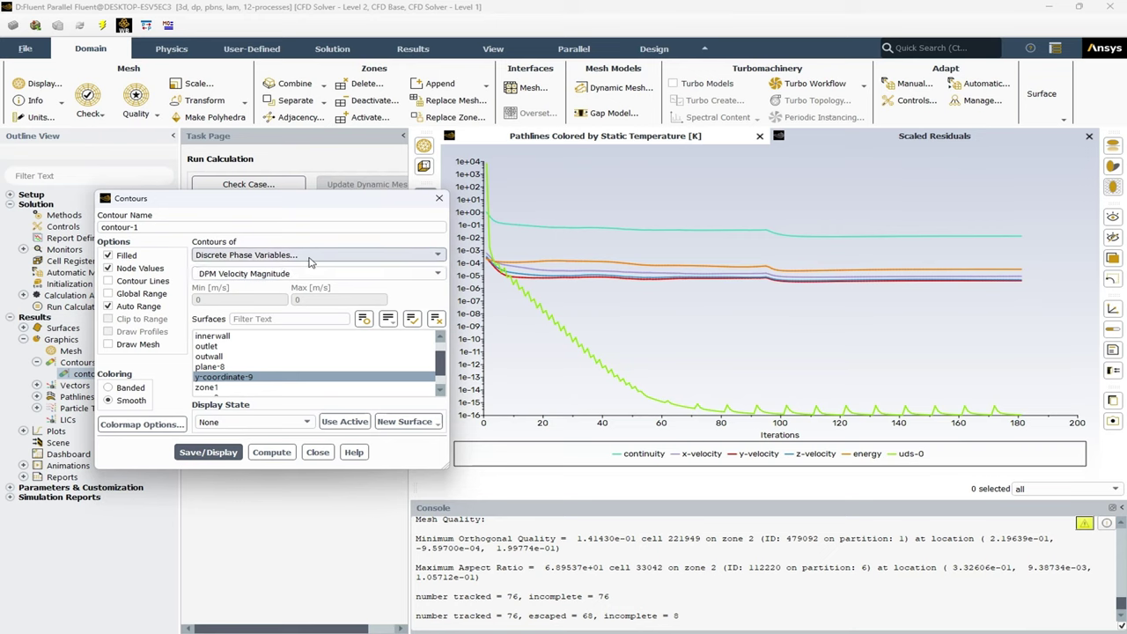
click(230, 261)
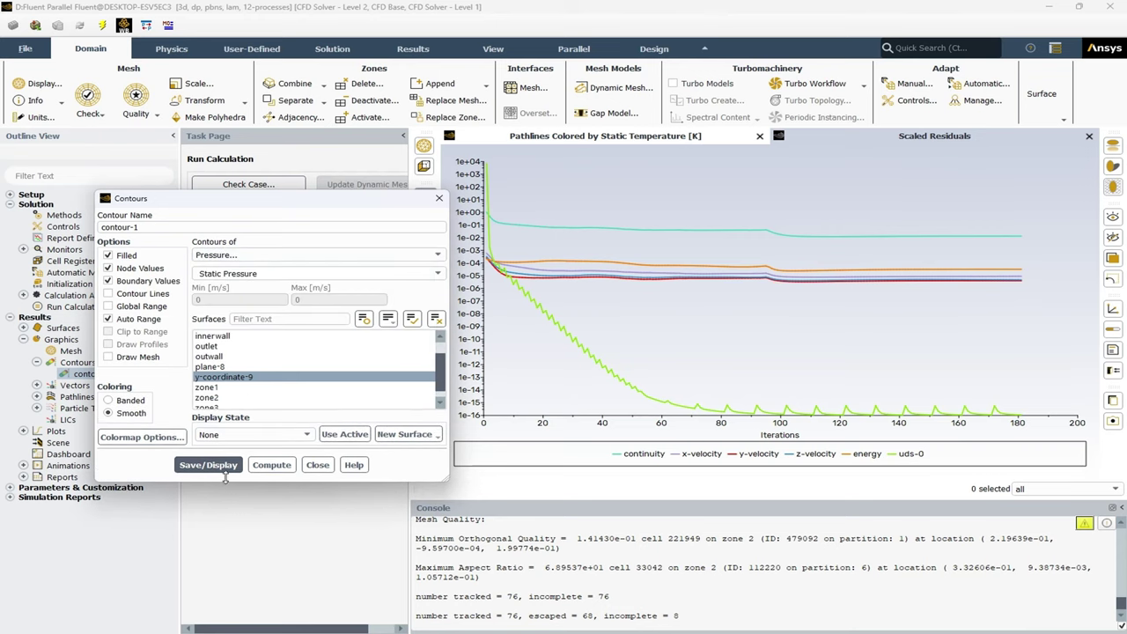
click(223, 473)
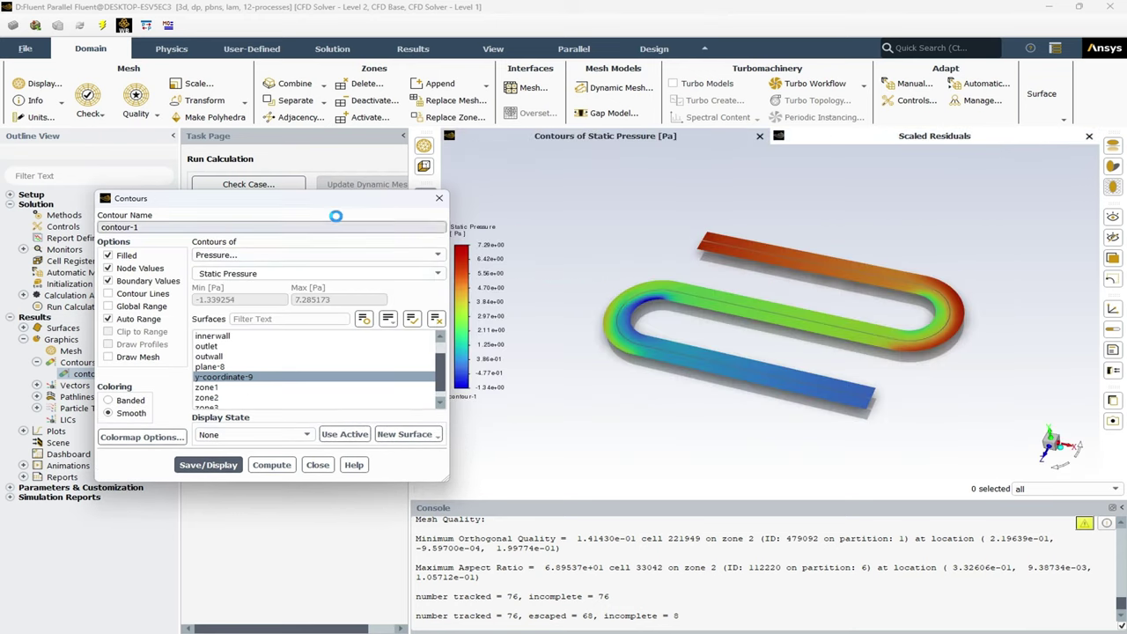
click(755, 302)
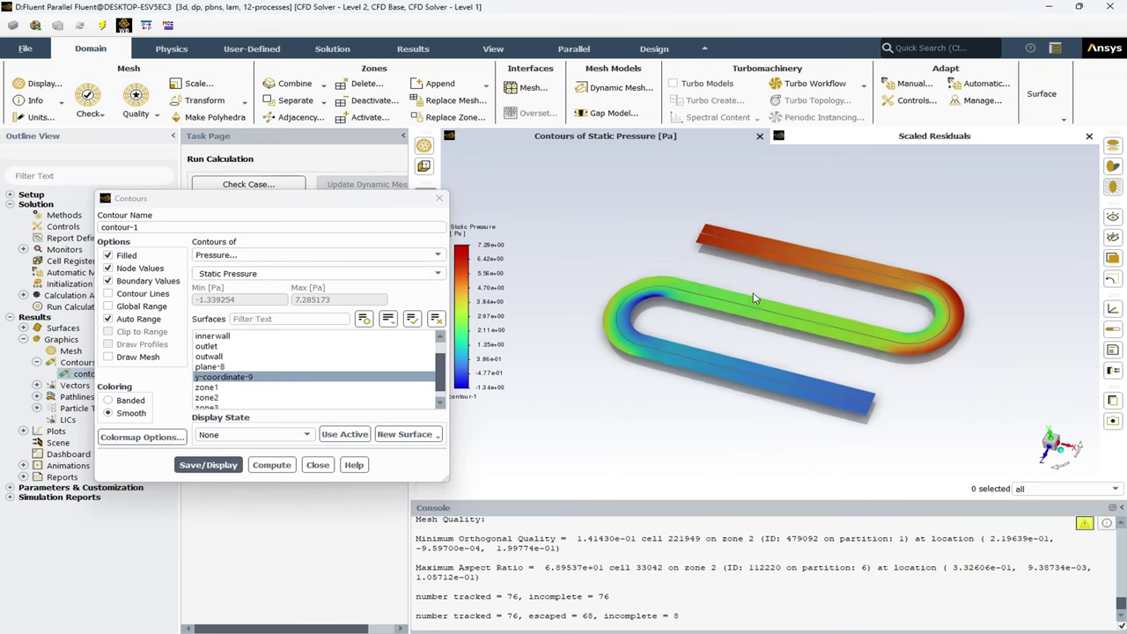
drag(755, 300, 814, 272)
click(319, 256)
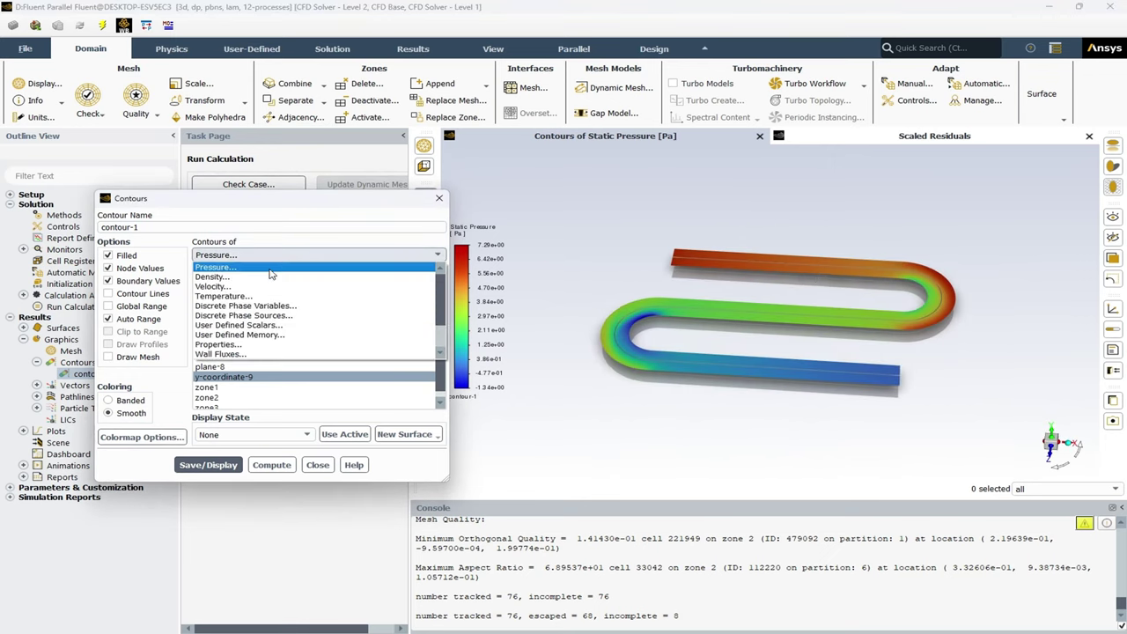
click(267, 288)
click(208, 465)
drag(870, 324, 761, 322)
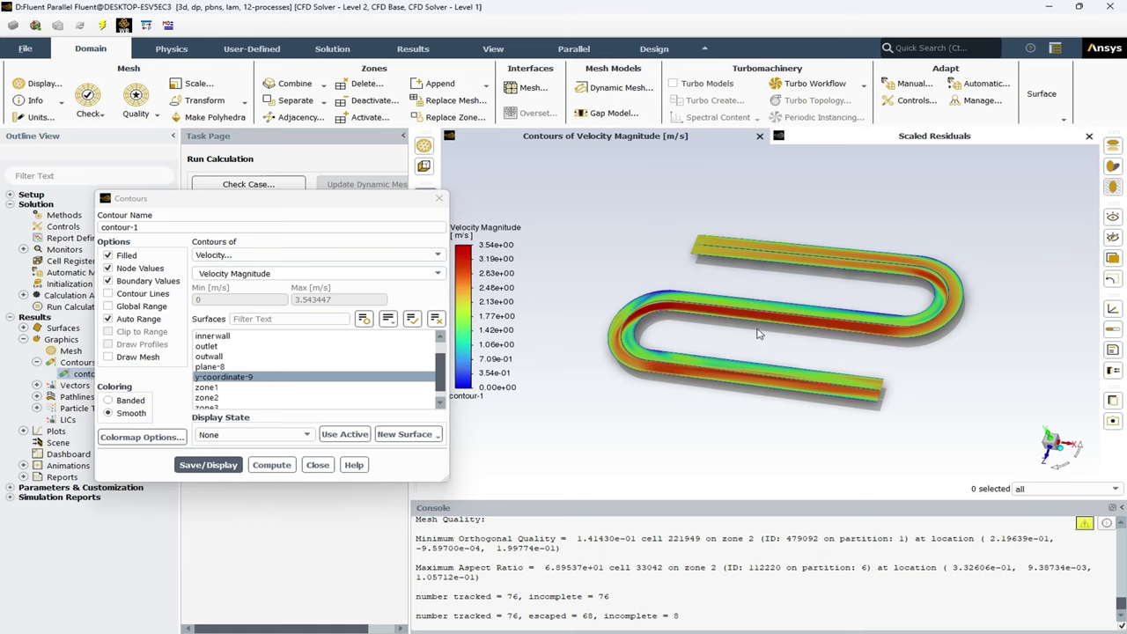
- Display contour-1 as Static Temperature (300–390 K) and close the Contours dialog
click(439, 255)
click(352, 297)
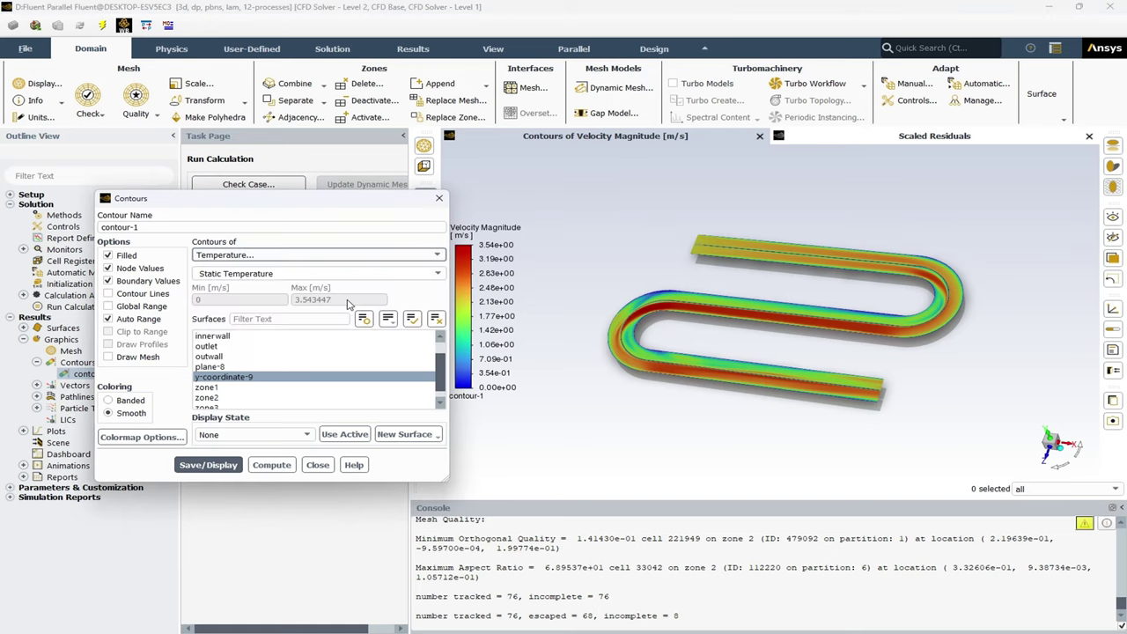
click(208, 465)
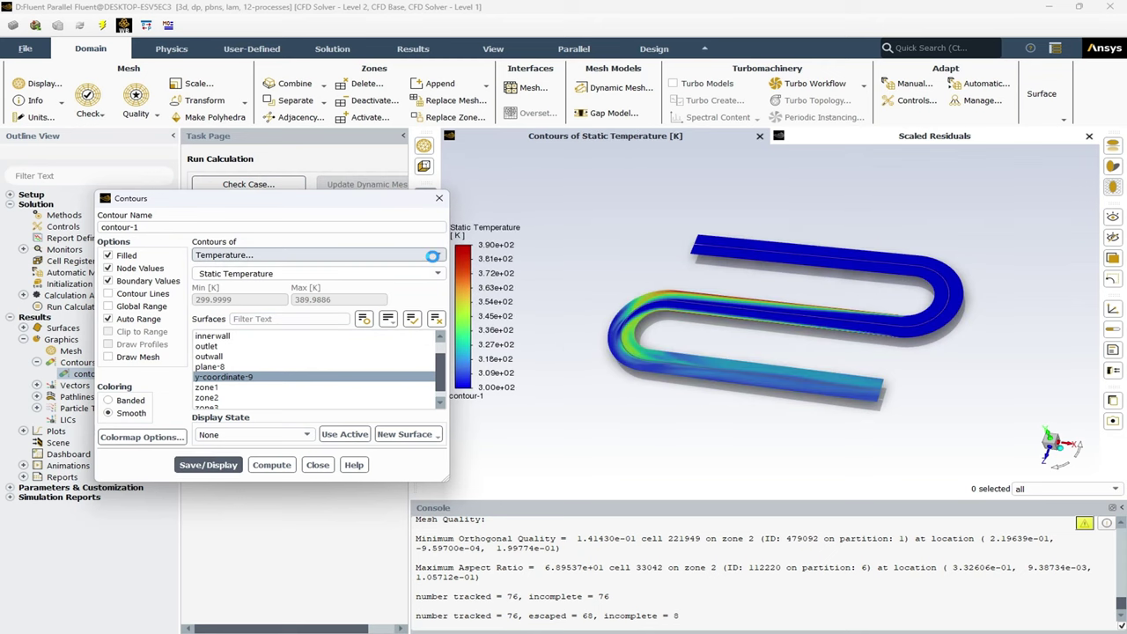
click(435, 257)
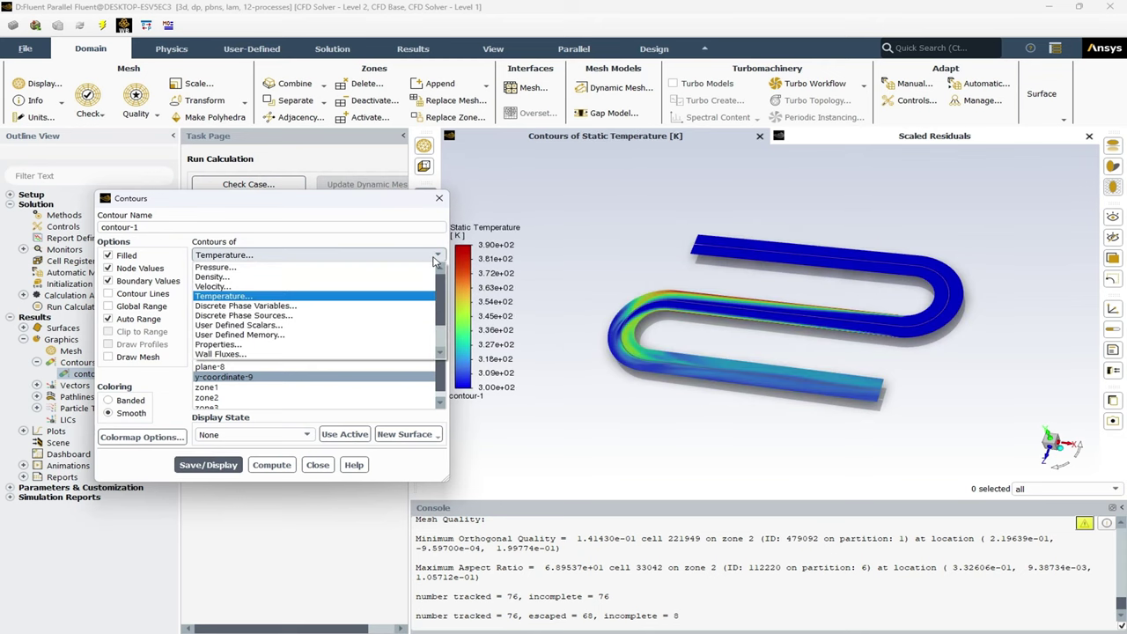
click(435, 256)
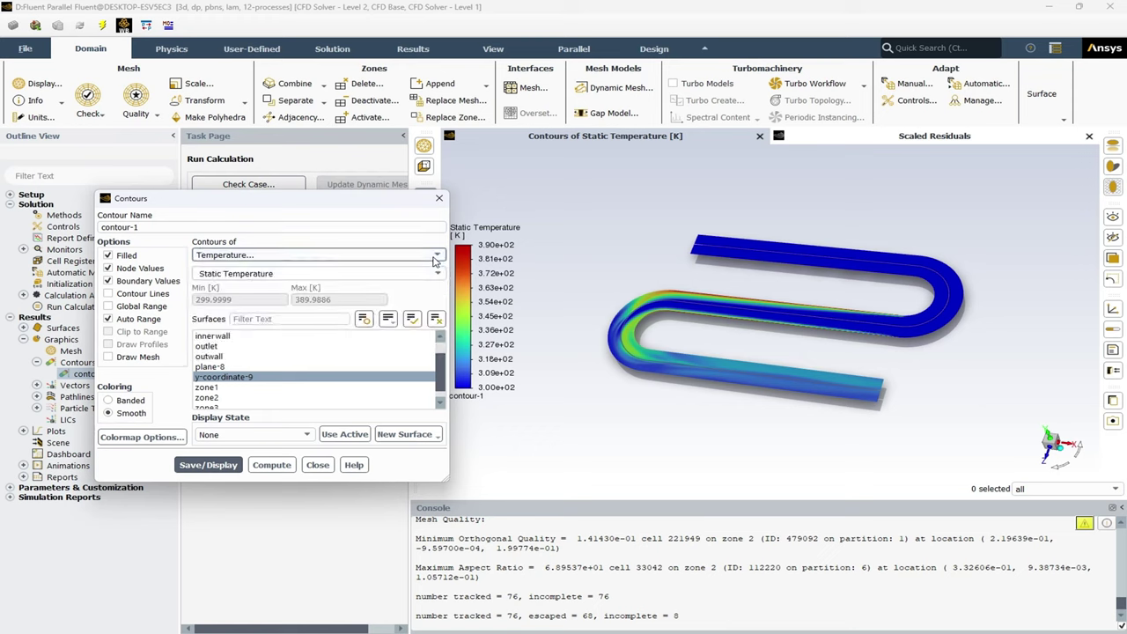
click(318, 465)
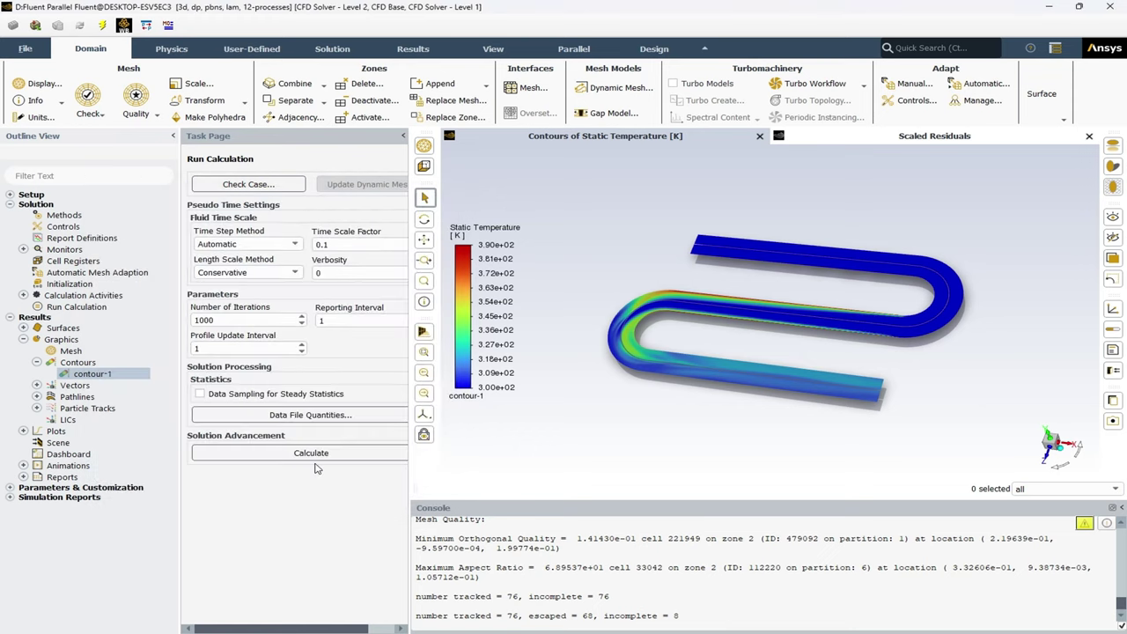
- Draw vector-1 as 3D arrows coloured by Velocity Magnitude, 0.00156143 to 3.597735 m/s
click(36, 384)
click(88, 397)
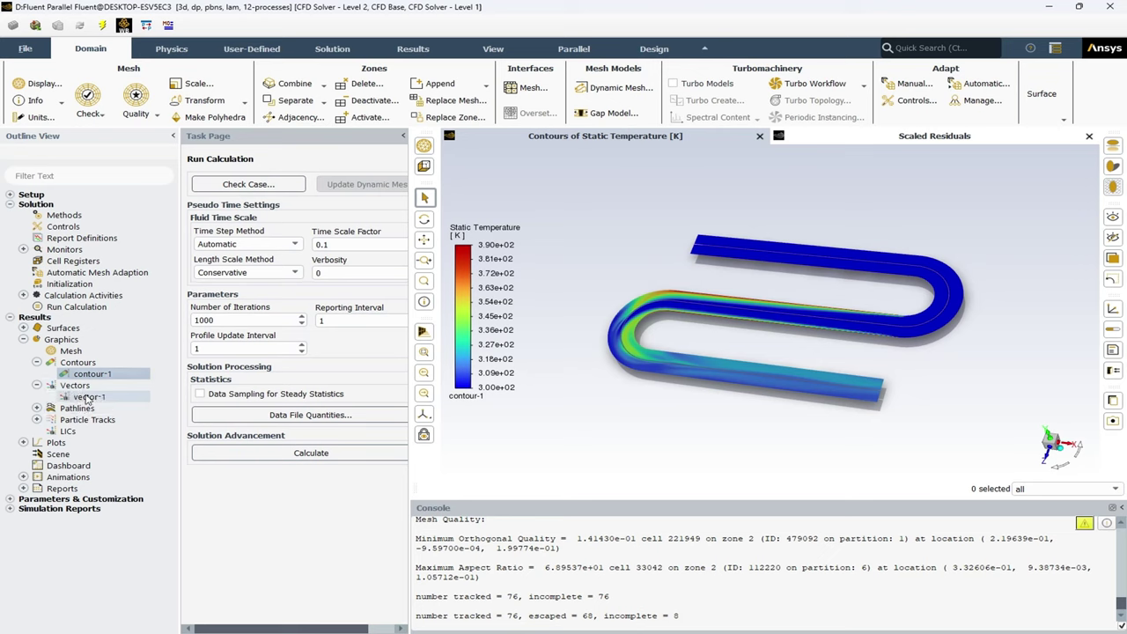
double_click(90, 397)
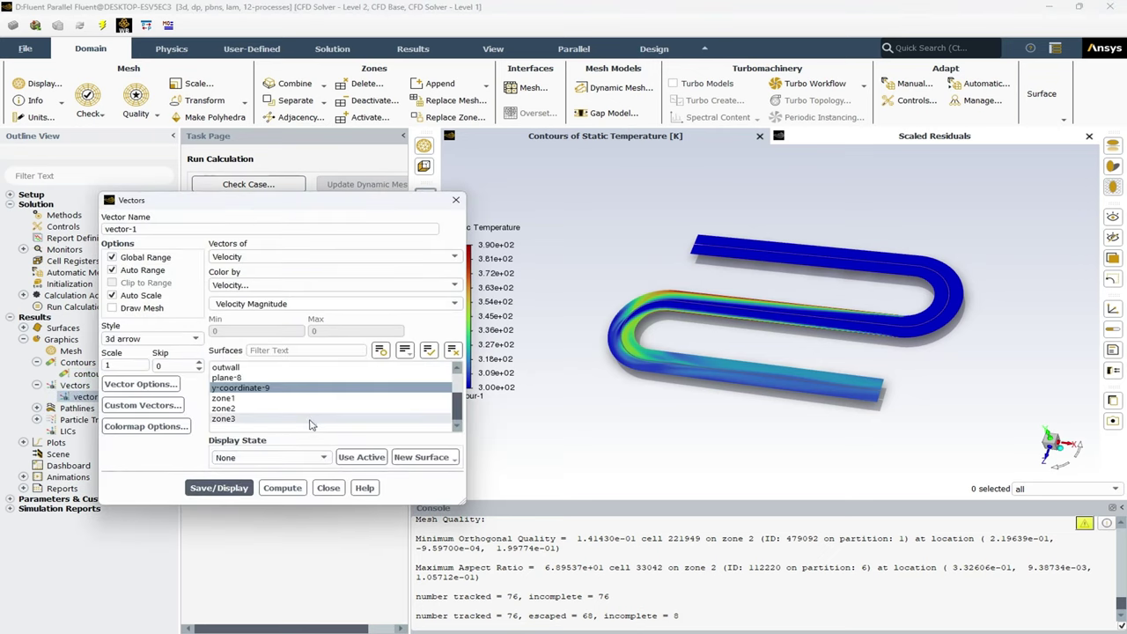
click(231, 490)
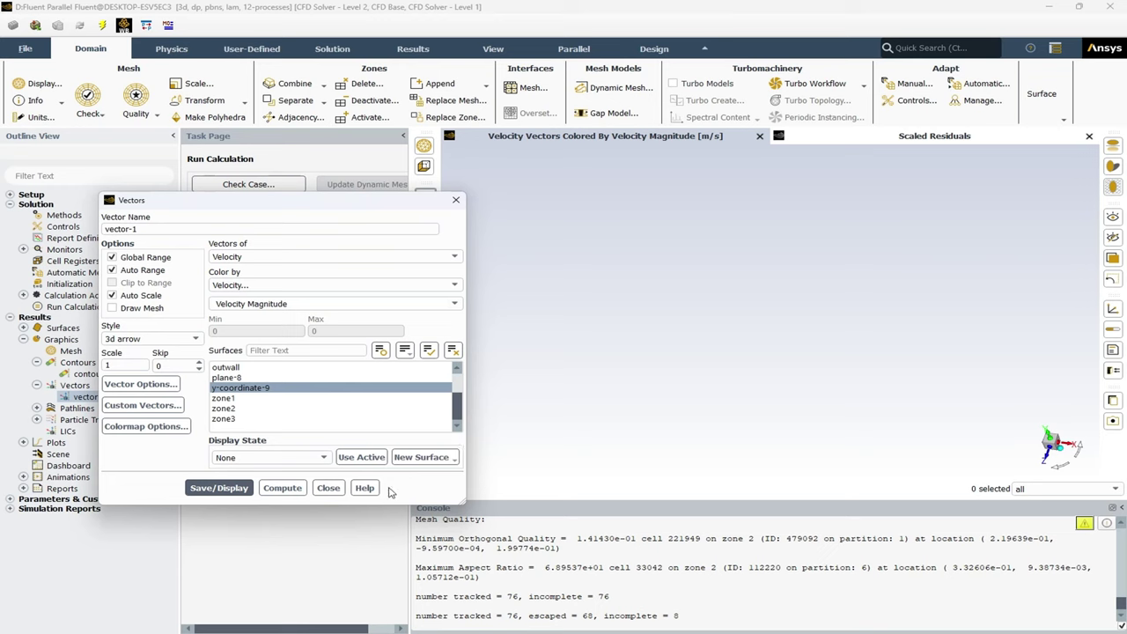
click(281, 492)
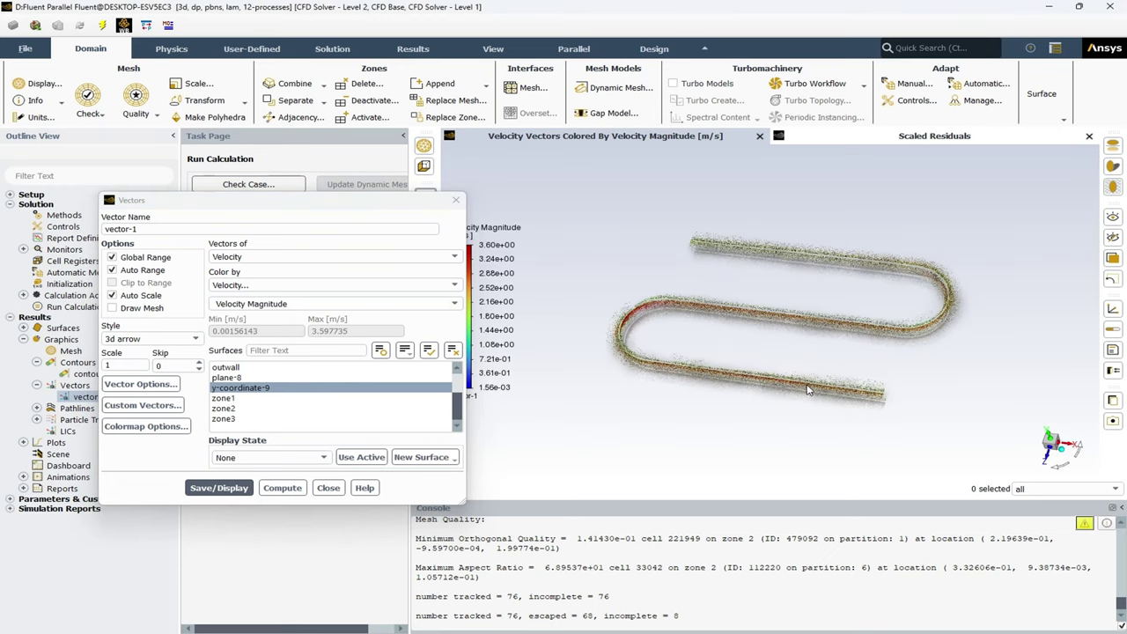
scroll(814, 387, up, 5)
scroll(834, 354, up, 3)
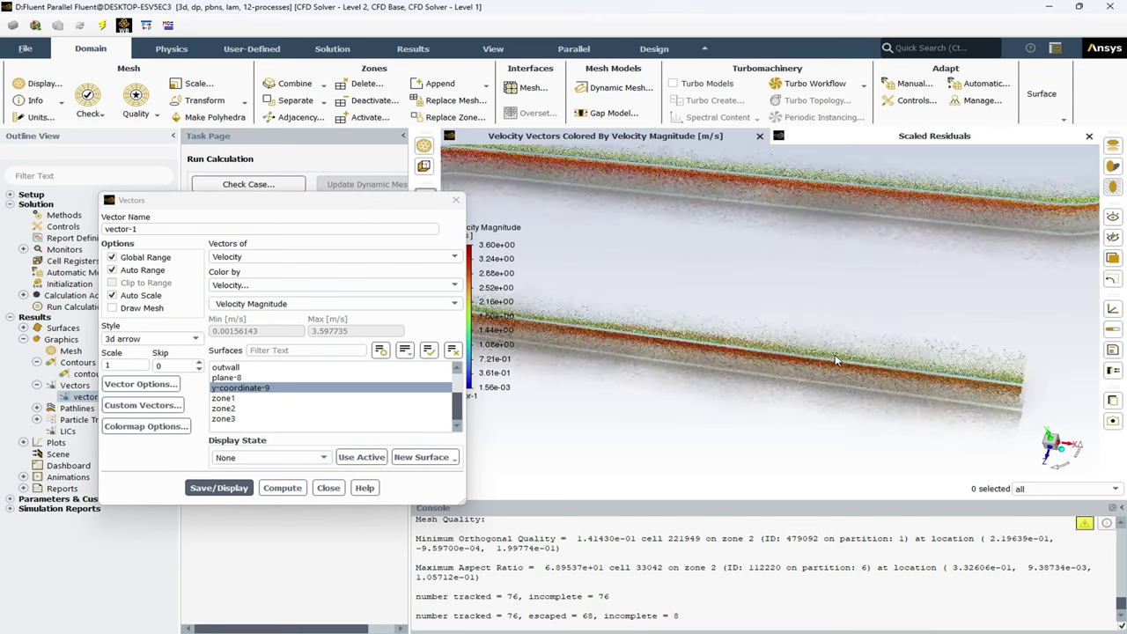
scroll(835, 354, up, 2)
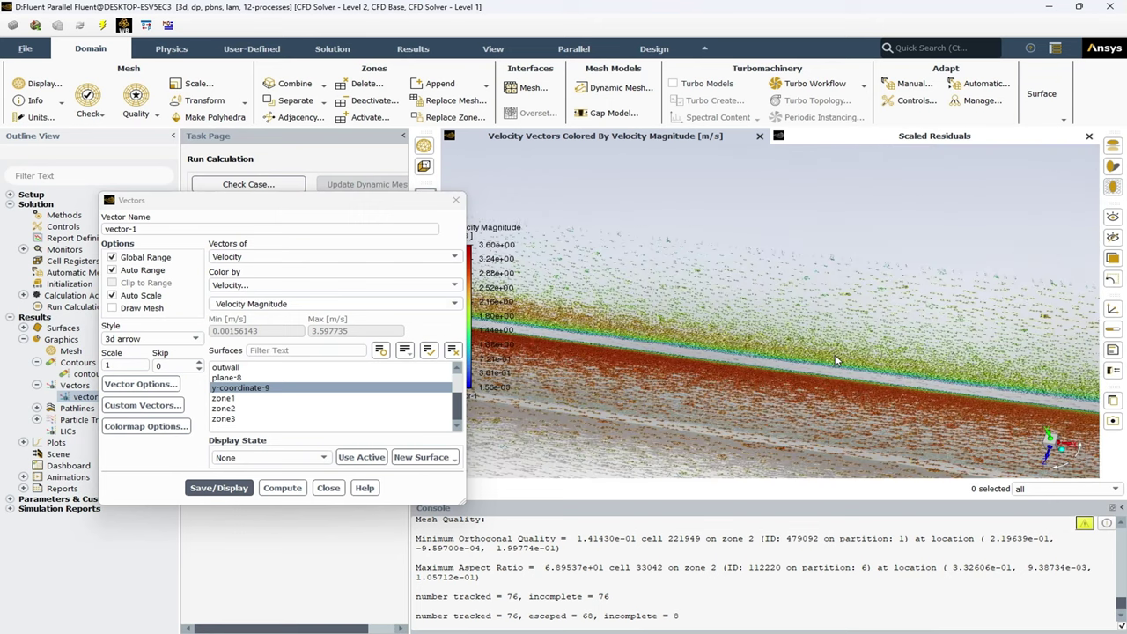
scroll(835, 354, up, 2)
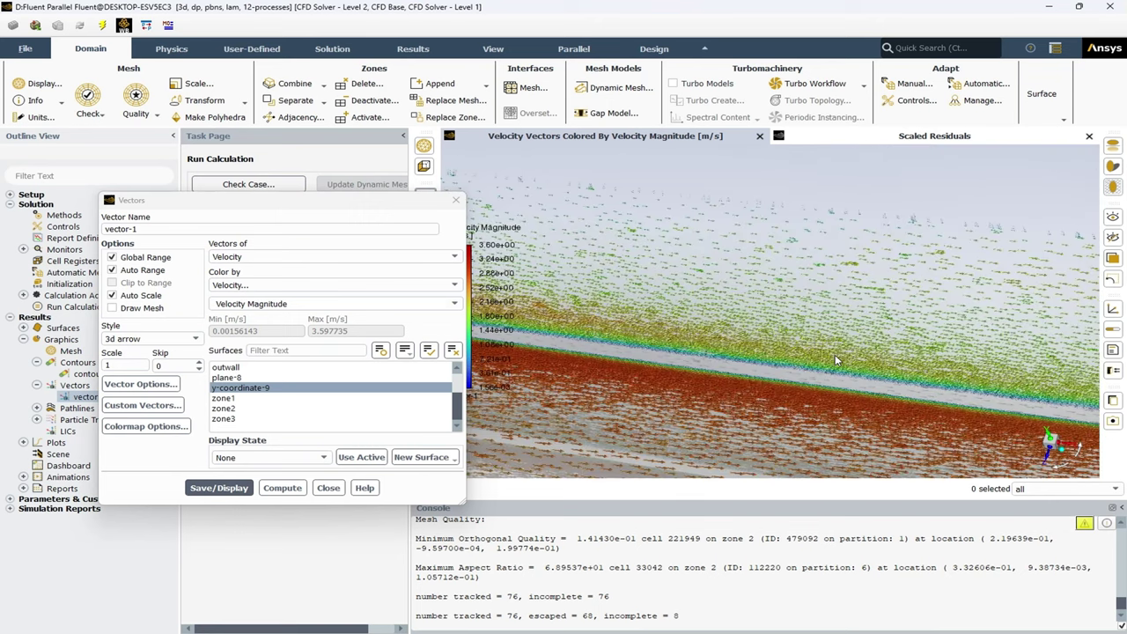
scroll(834, 354, down, 4)
scroll(834, 359, down, 5)
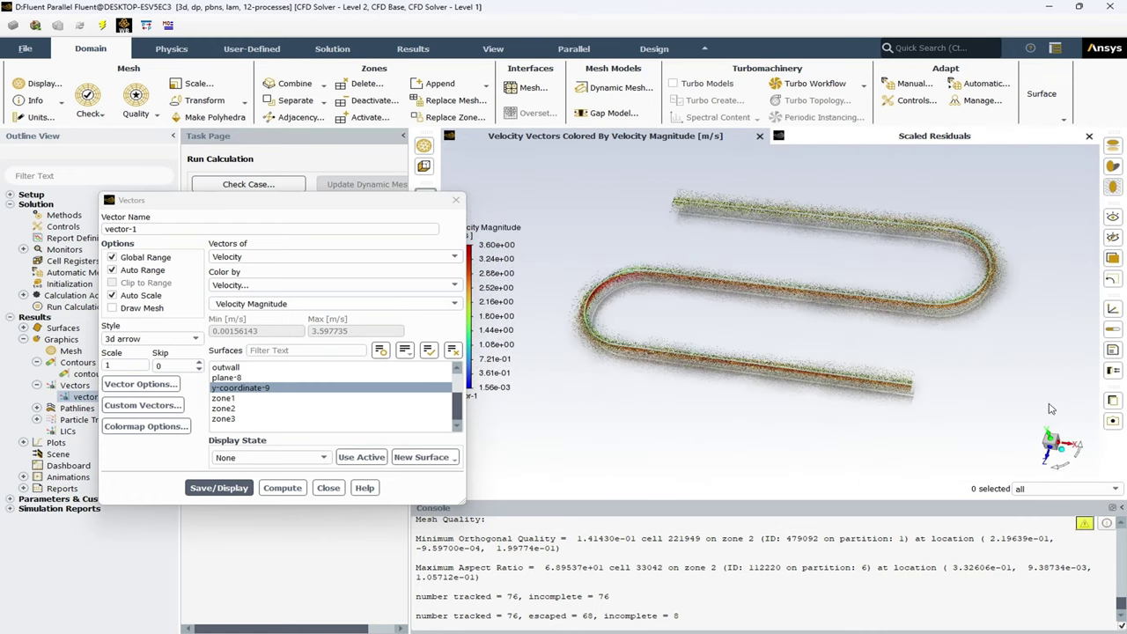
- Dismiss the Save Picture and Vectors dialogs, keeping the velocity vector plot displayed
click(1108, 421)
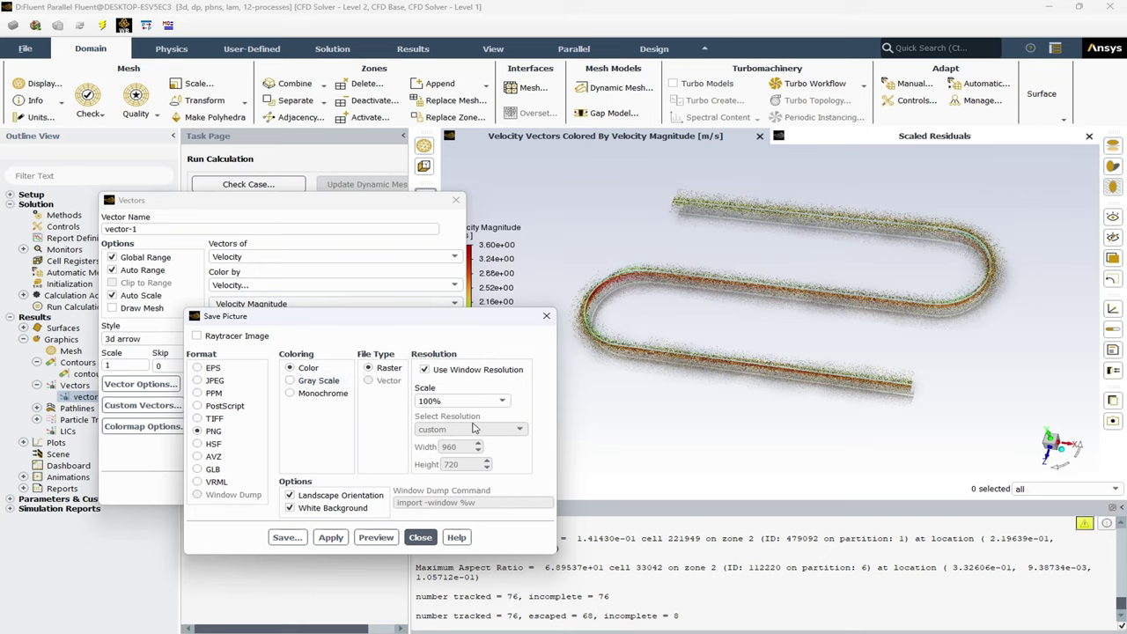
click(419, 538)
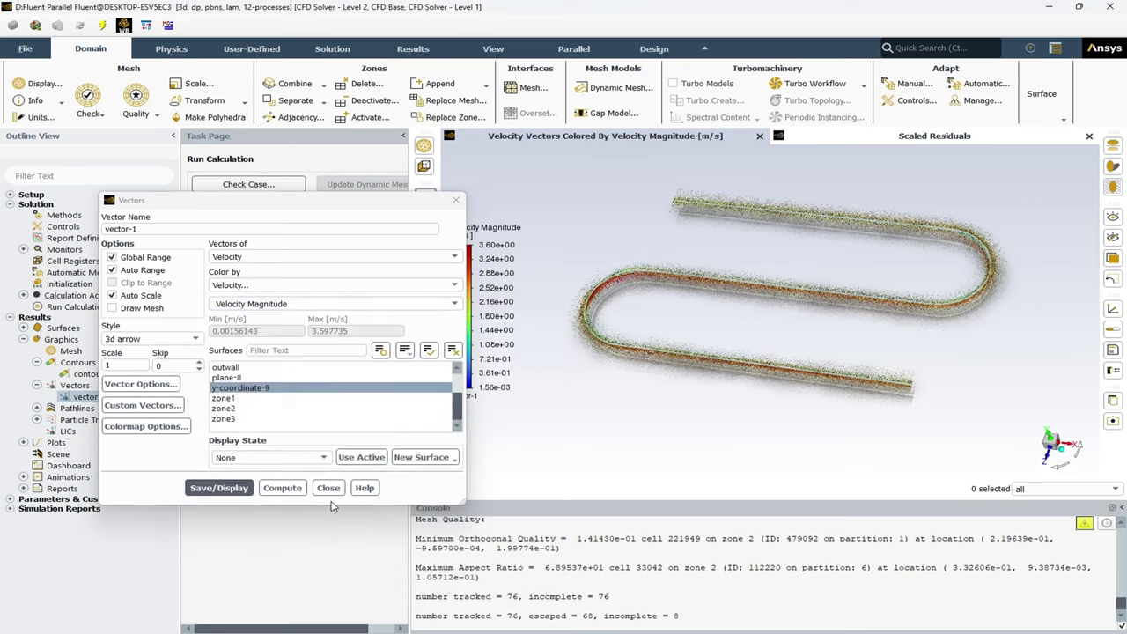
click(326, 490)
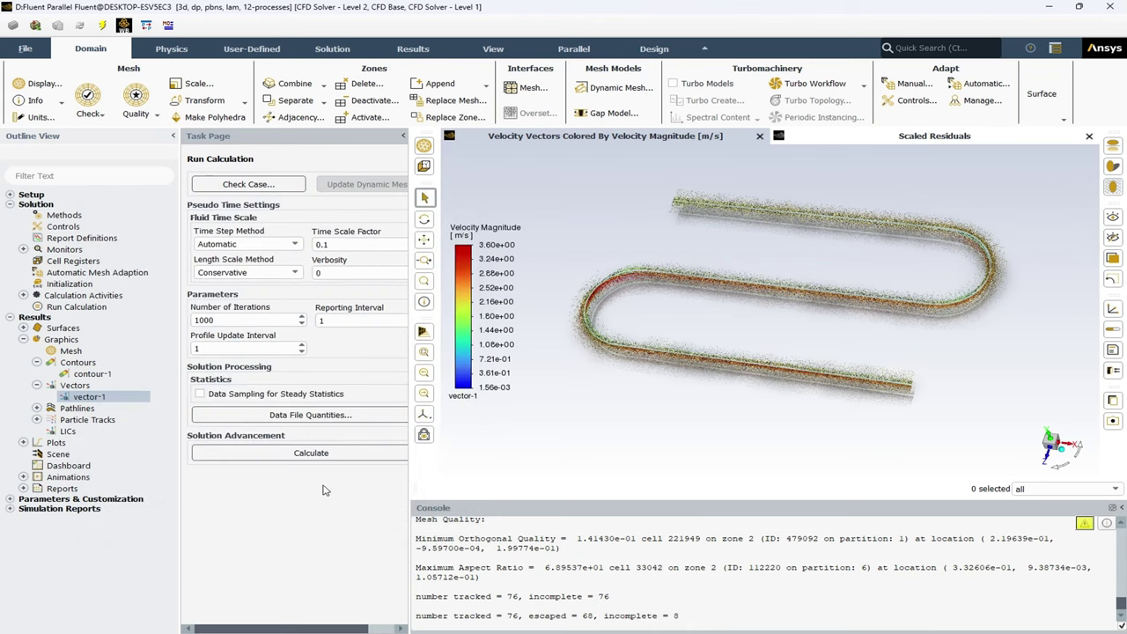
- Display pathlines-1 released from the inlet, coloured by static temperature
click(36, 409)
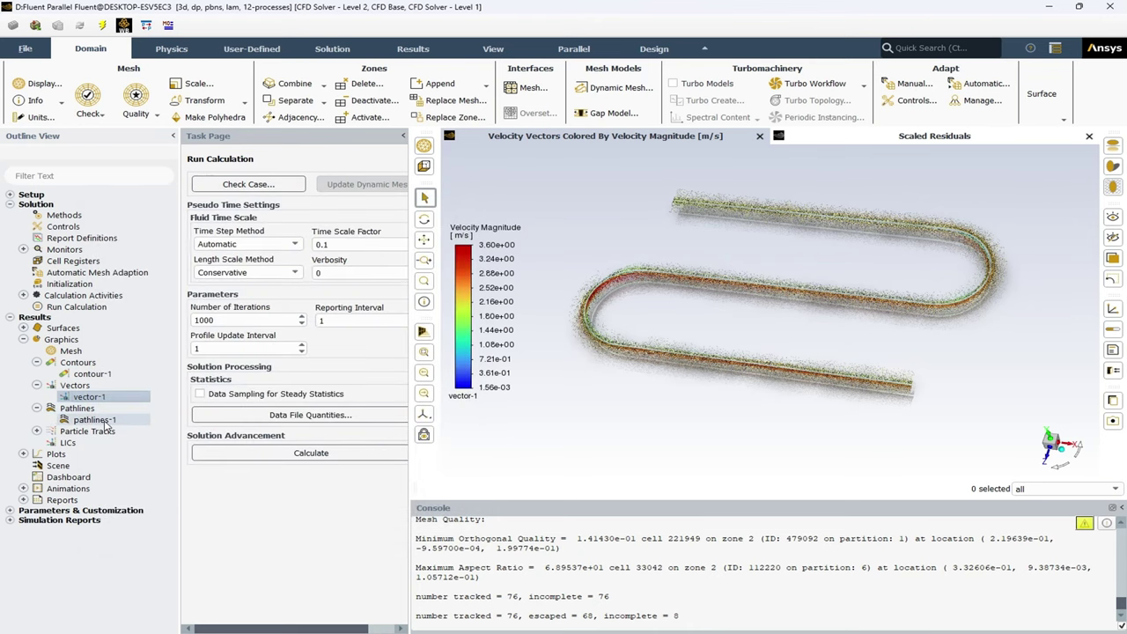
double_click(98, 421)
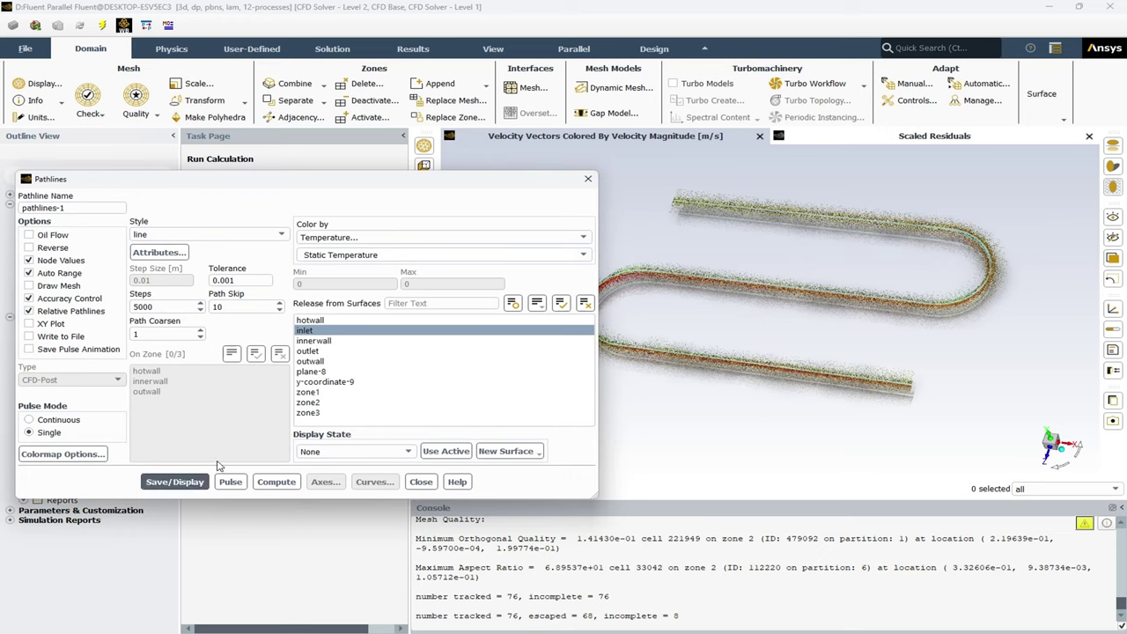
click(315, 332)
click(316, 332)
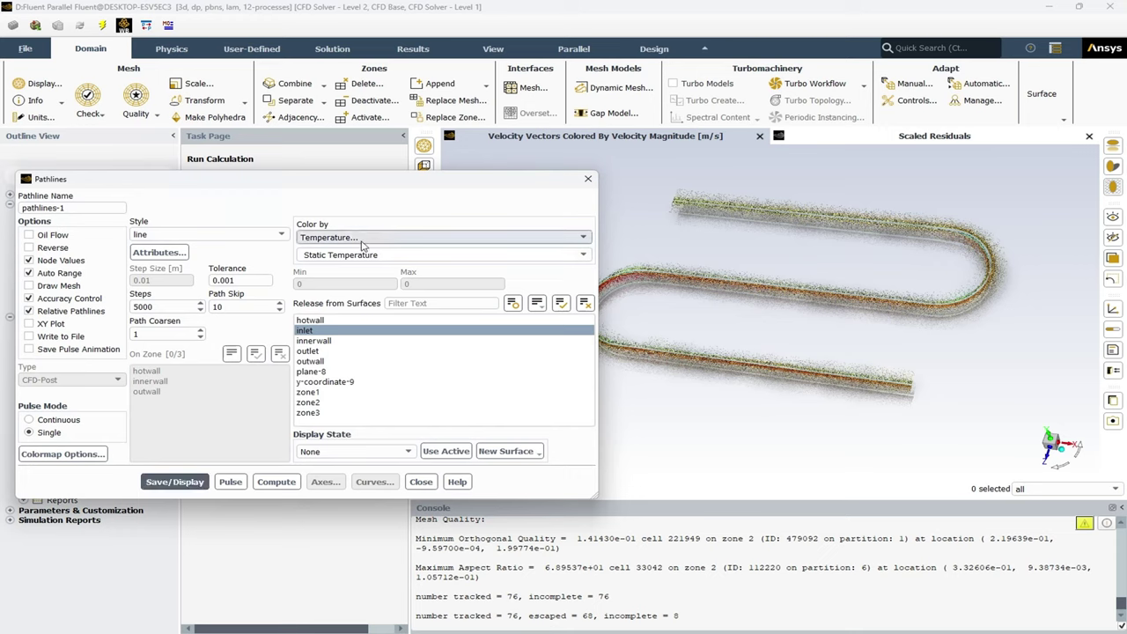
click(334, 332)
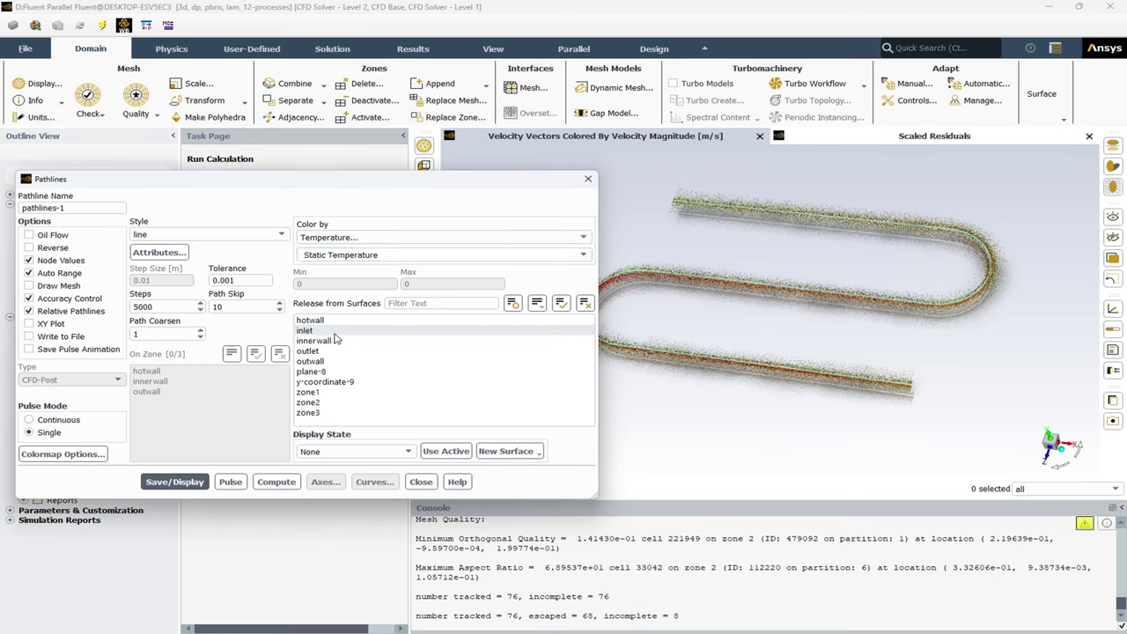
click(331, 333)
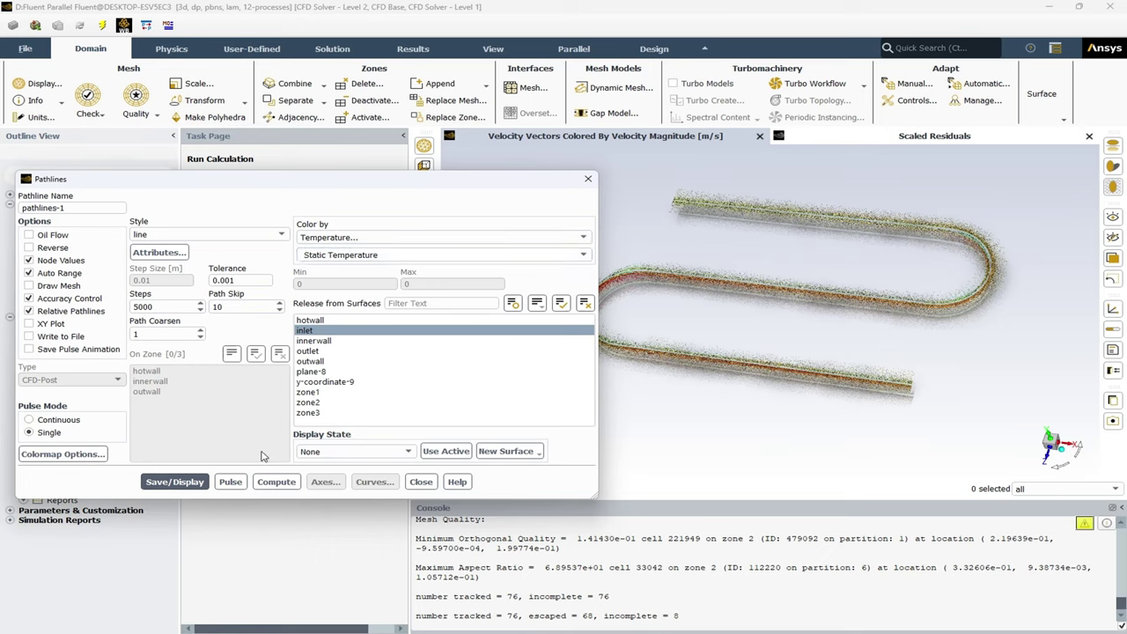
click(184, 490)
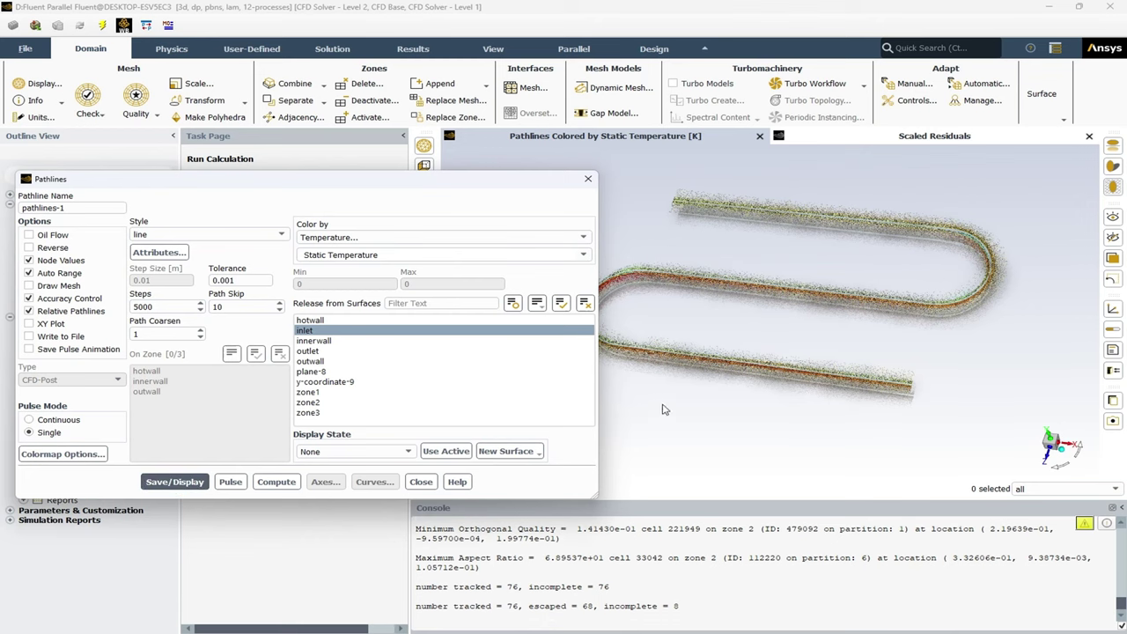
drag(802, 345, 805, 368)
- Close the Pathlines dialog and select the electricpotenital image in the EHD files folder
drag(503, 183, 544, 152)
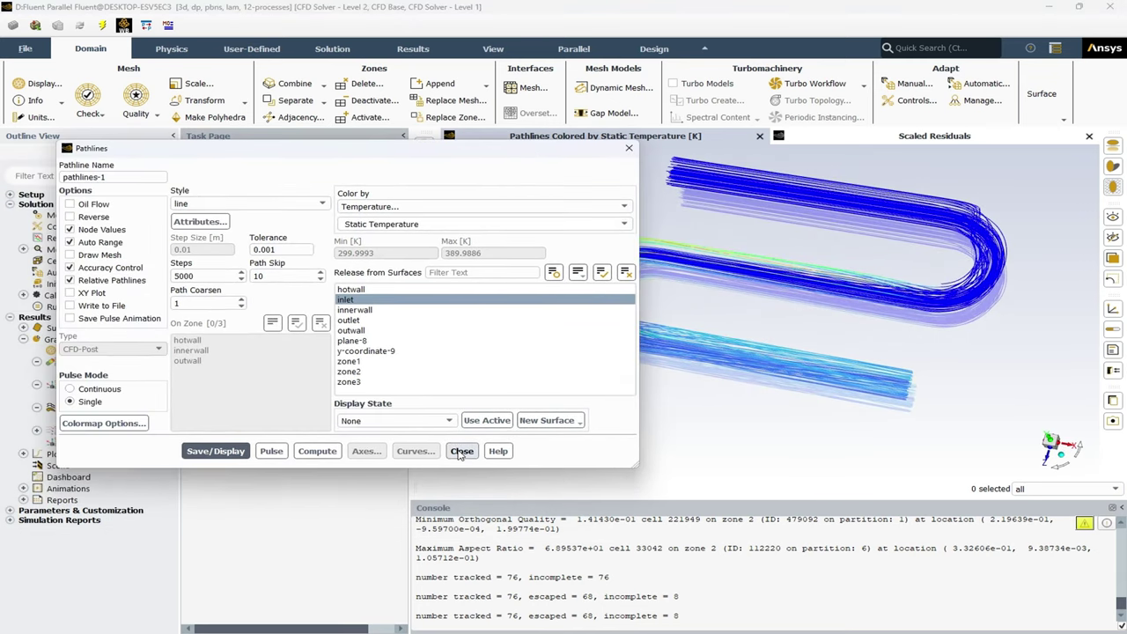
click(460, 451)
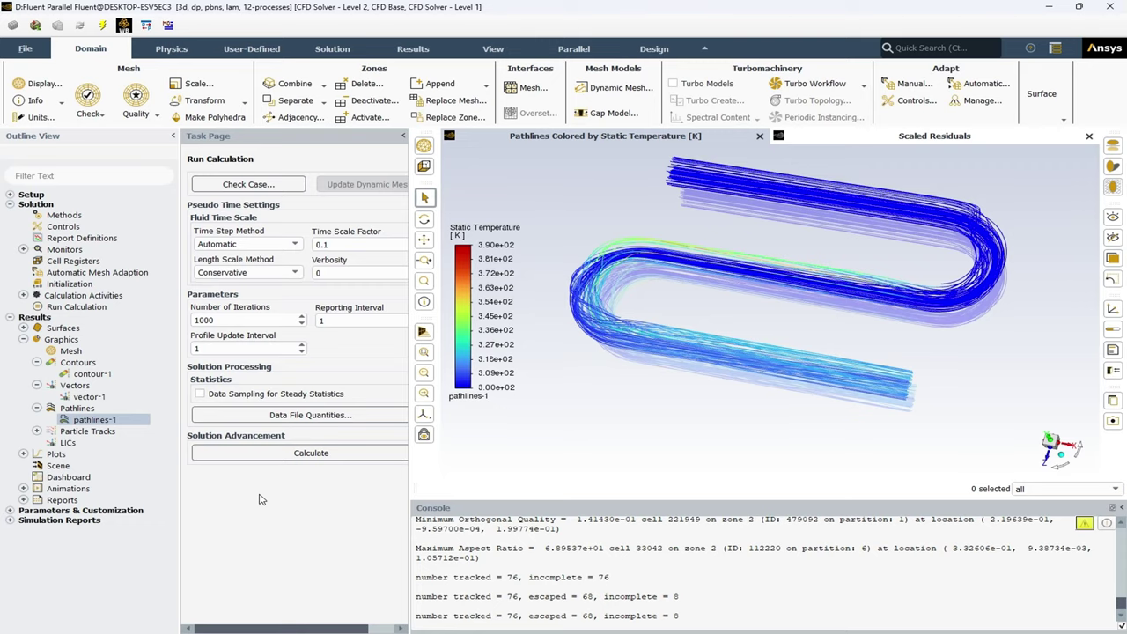
key(alt+Tab)
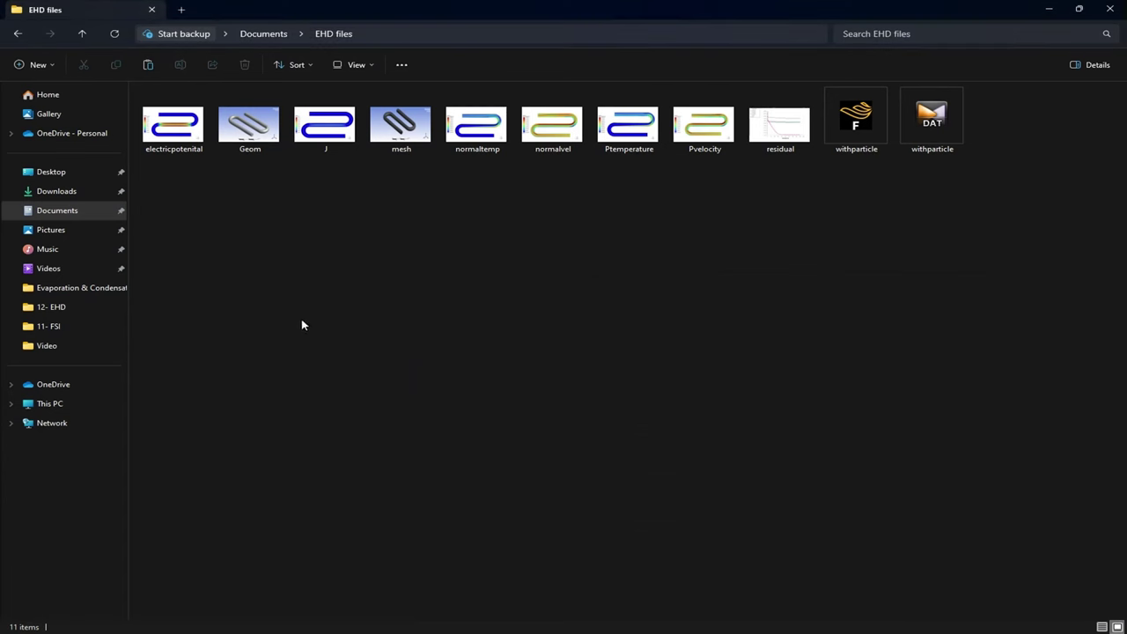
click(174, 137)
- Page through the saved images from electricpotenital.png to residual.png in Photos, then return to Fluent
double_click(174, 136)
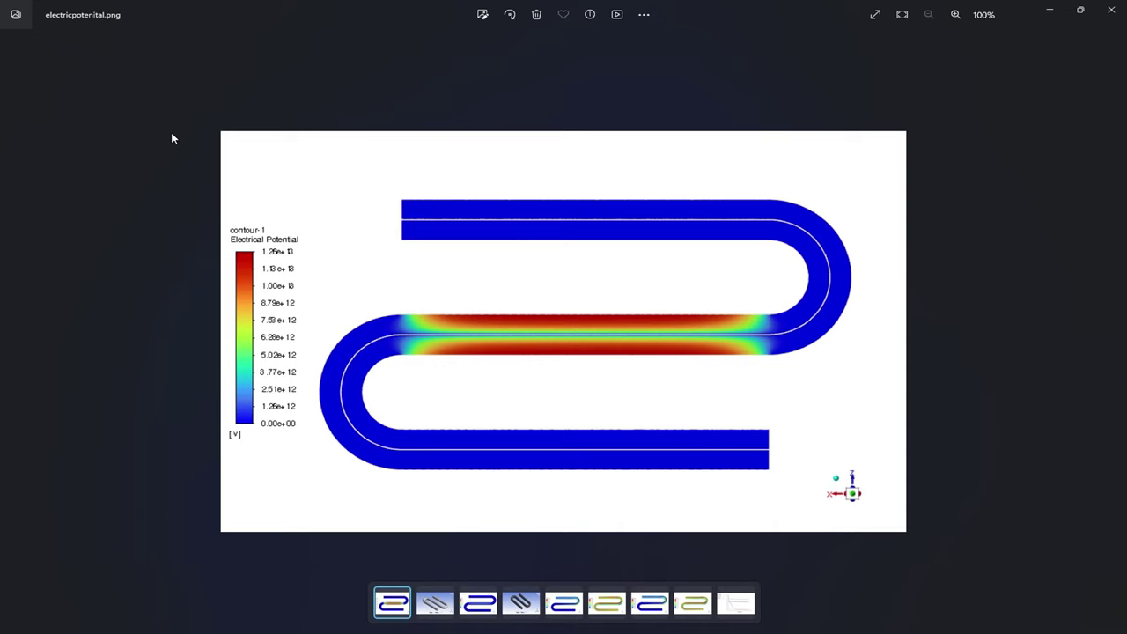
key(Right)
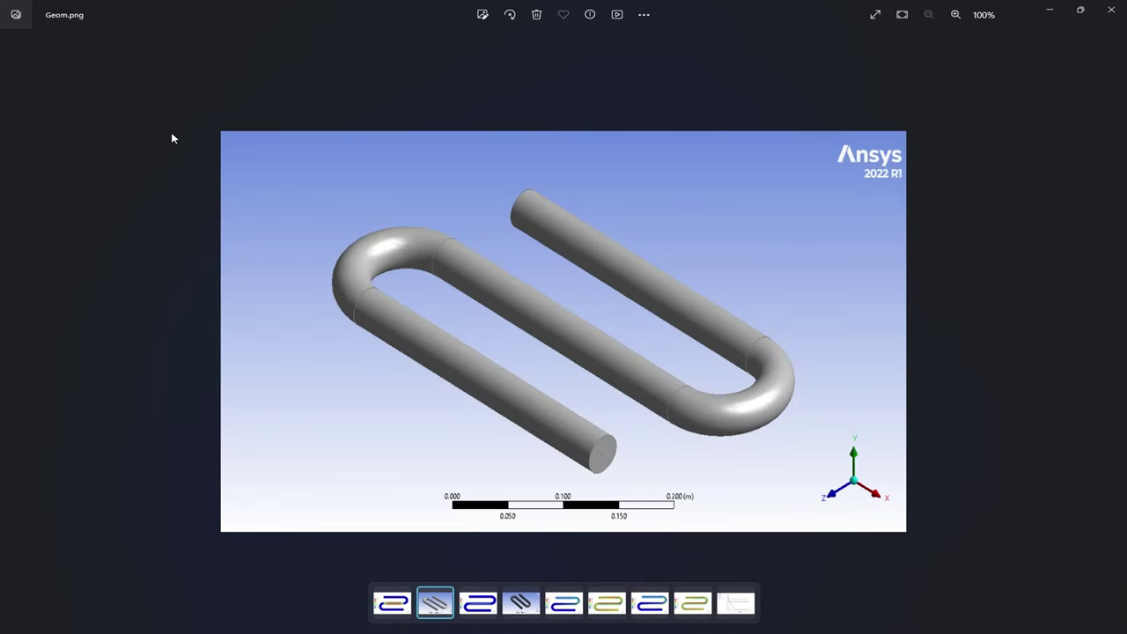
key(Right)
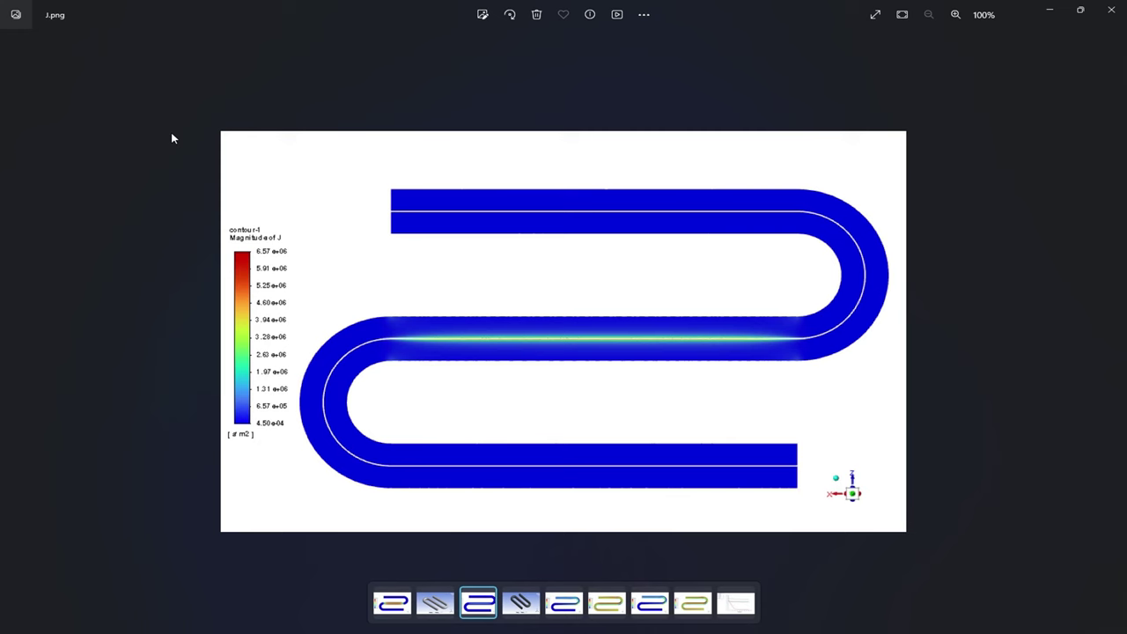
key(Right)
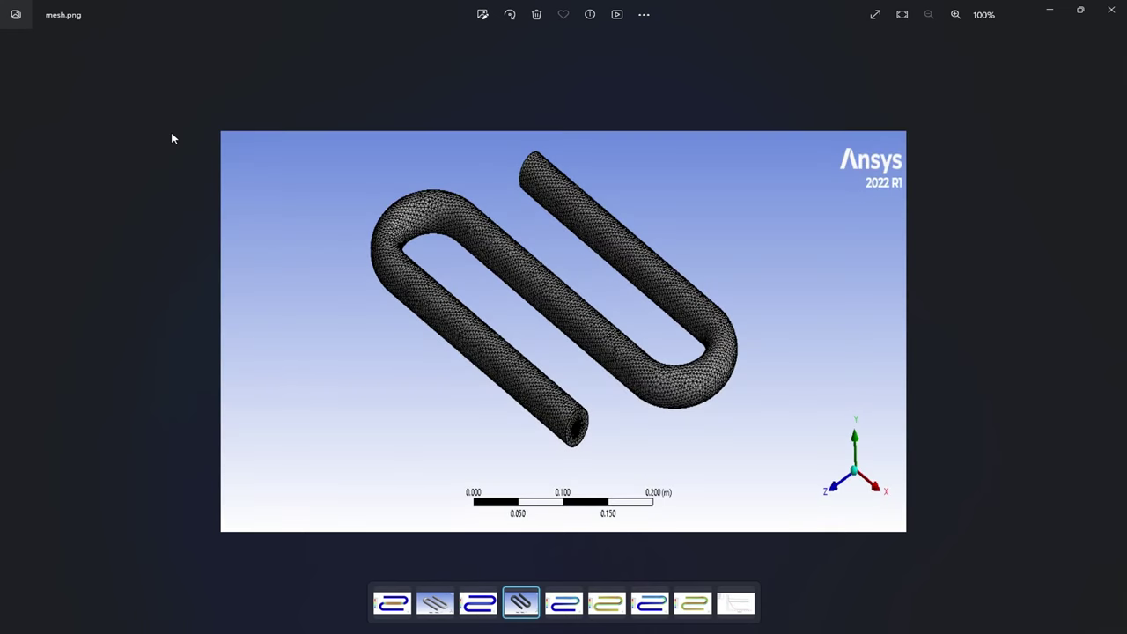
key(Right)
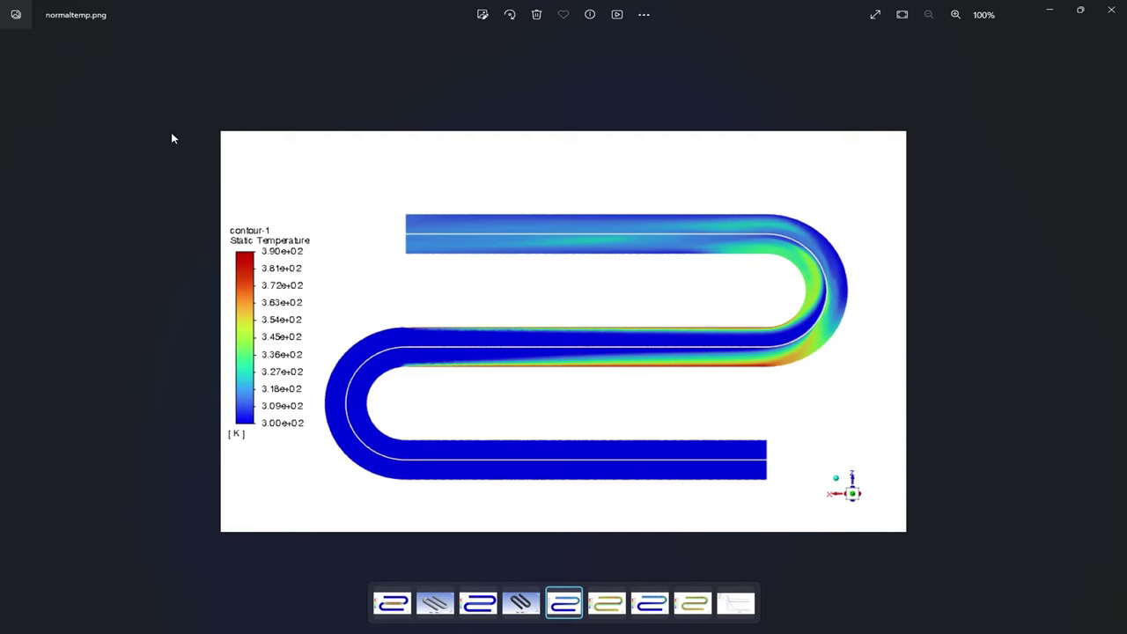
key(Right)
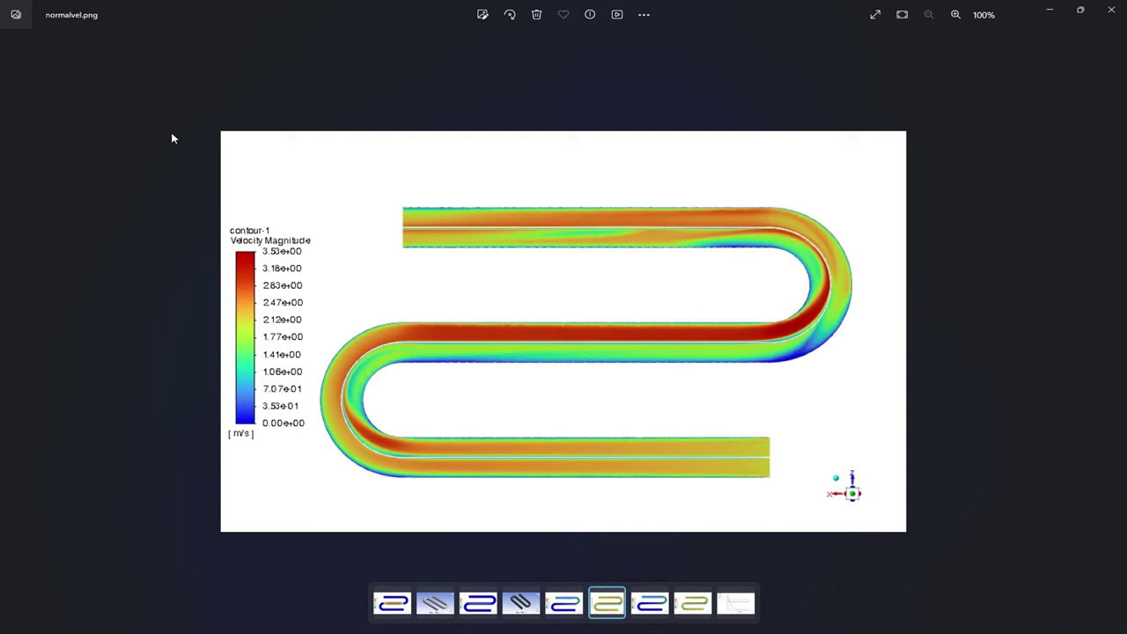
key(Right)
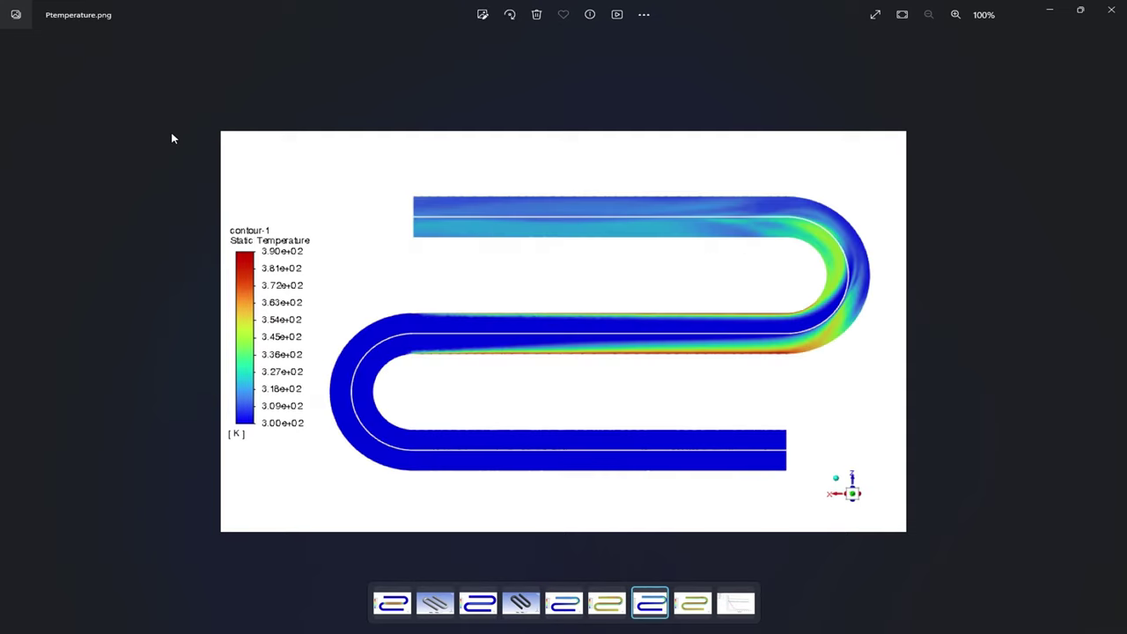
key(Right)
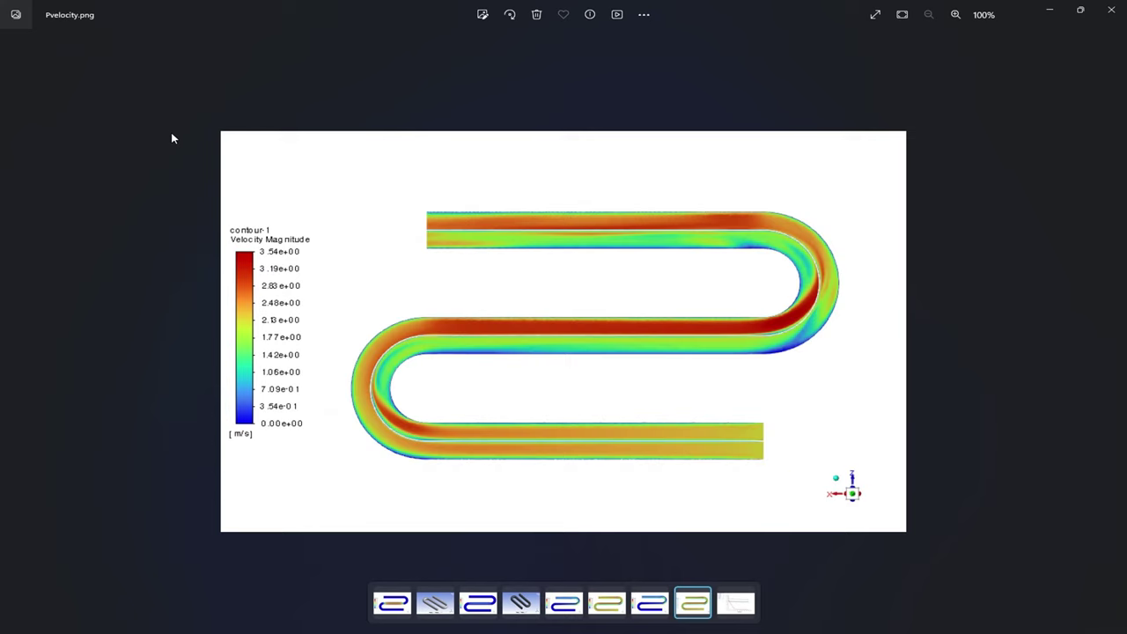
key(Right)
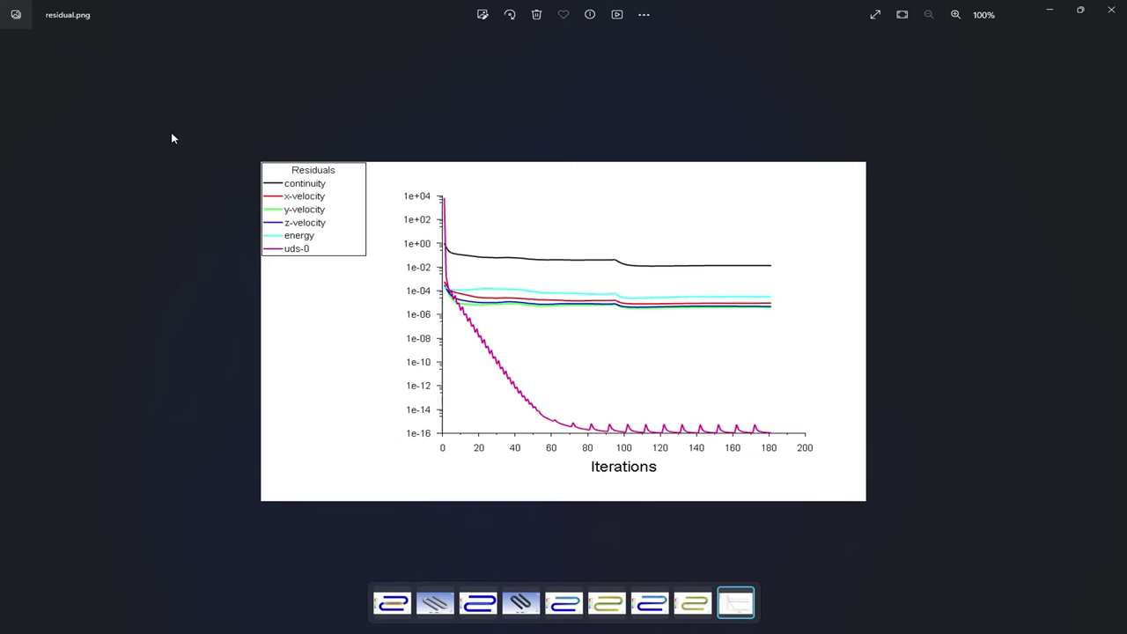
click(1053, 6)
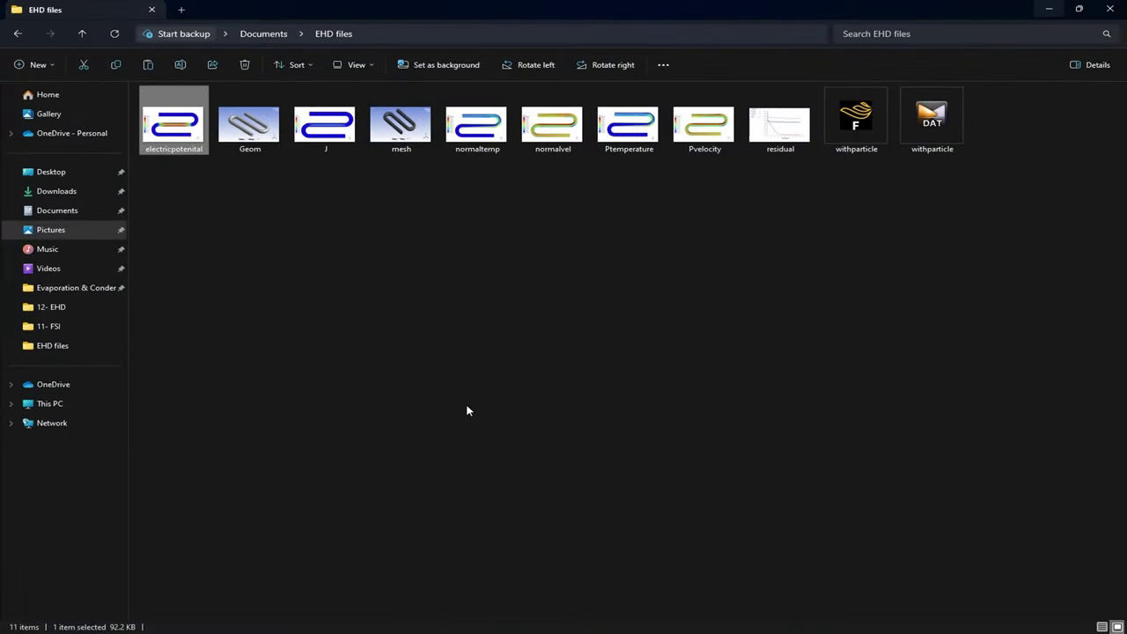
key(alt+Tab)
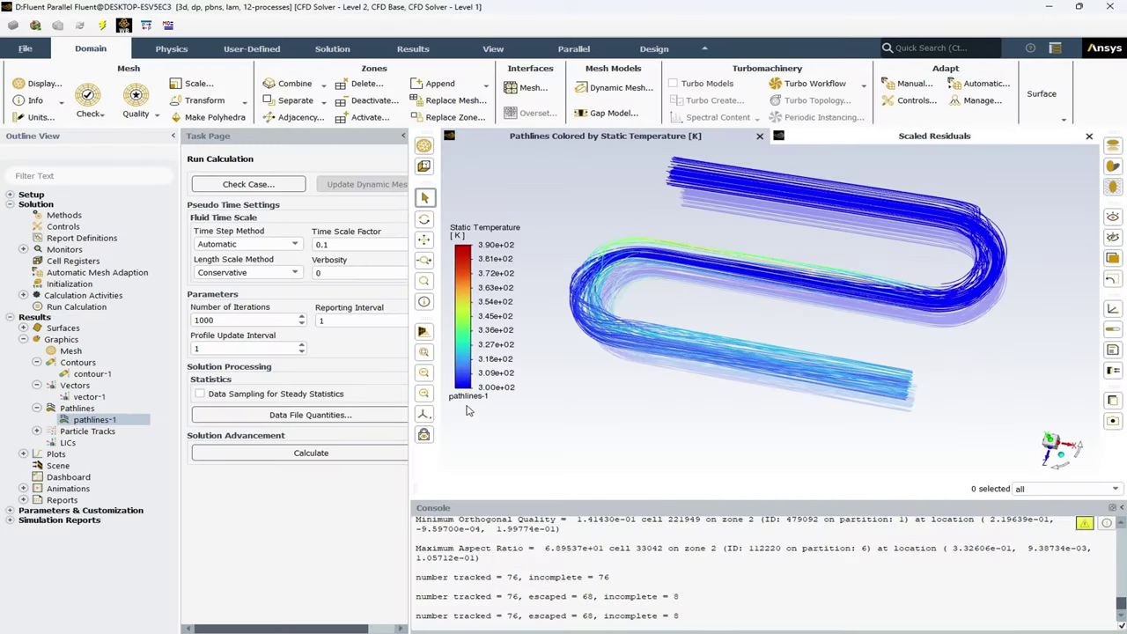
- Collapse the Contours, Vectors, Pathlines and Graphics branches and zoom out the pathlines-1 view slightly
click(36, 361)
click(36, 374)
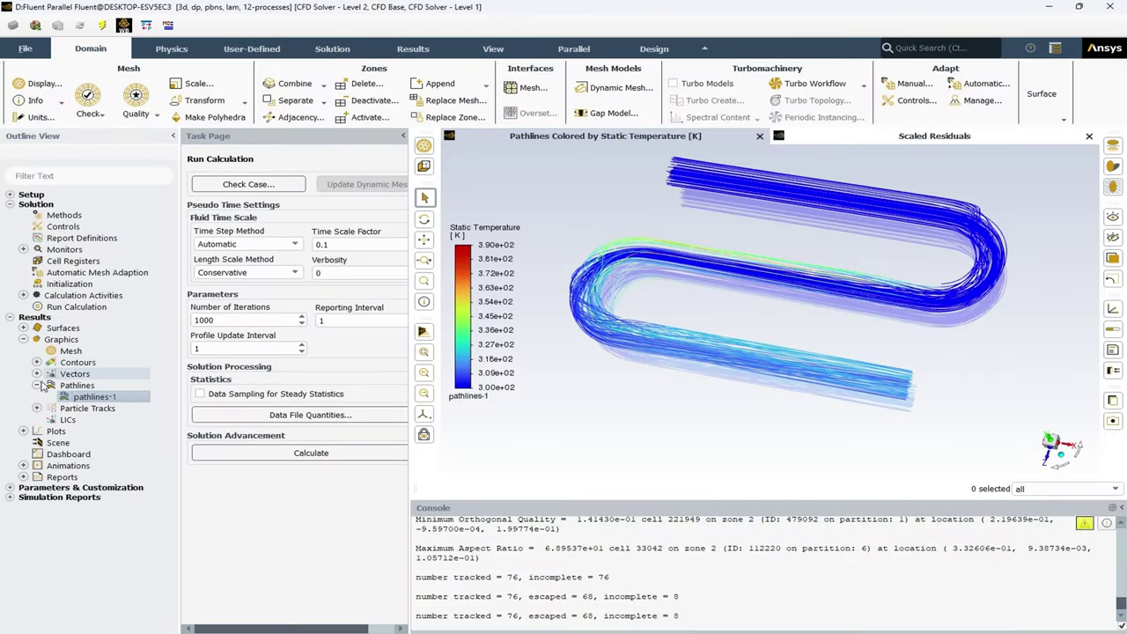
click(36, 385)
click(24, 339)
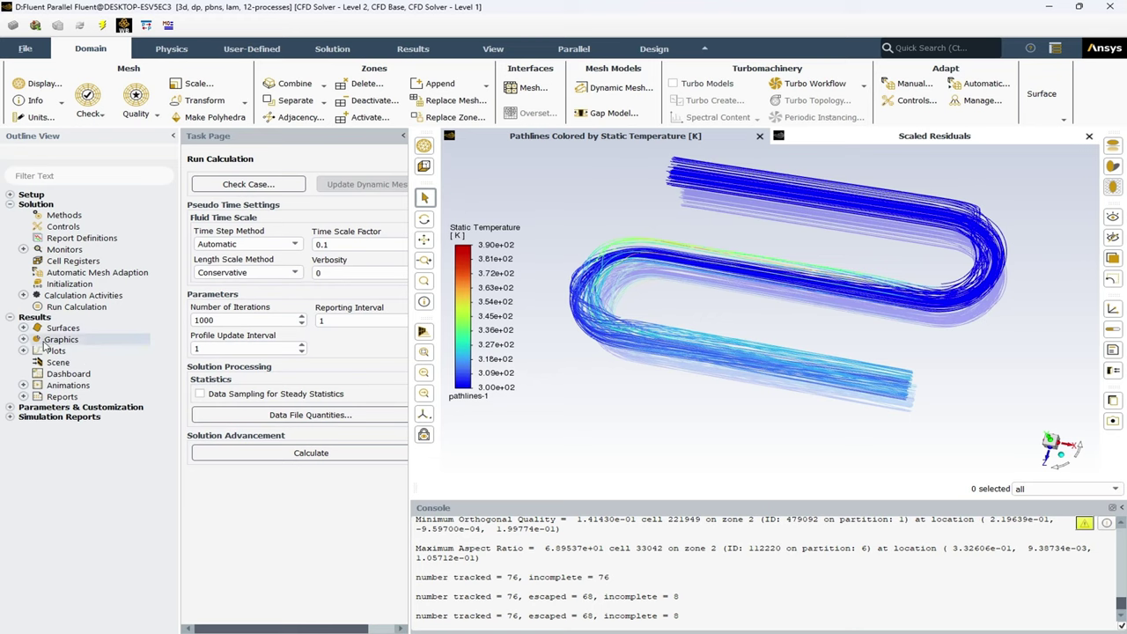
scroll(736, 450, down, 1)
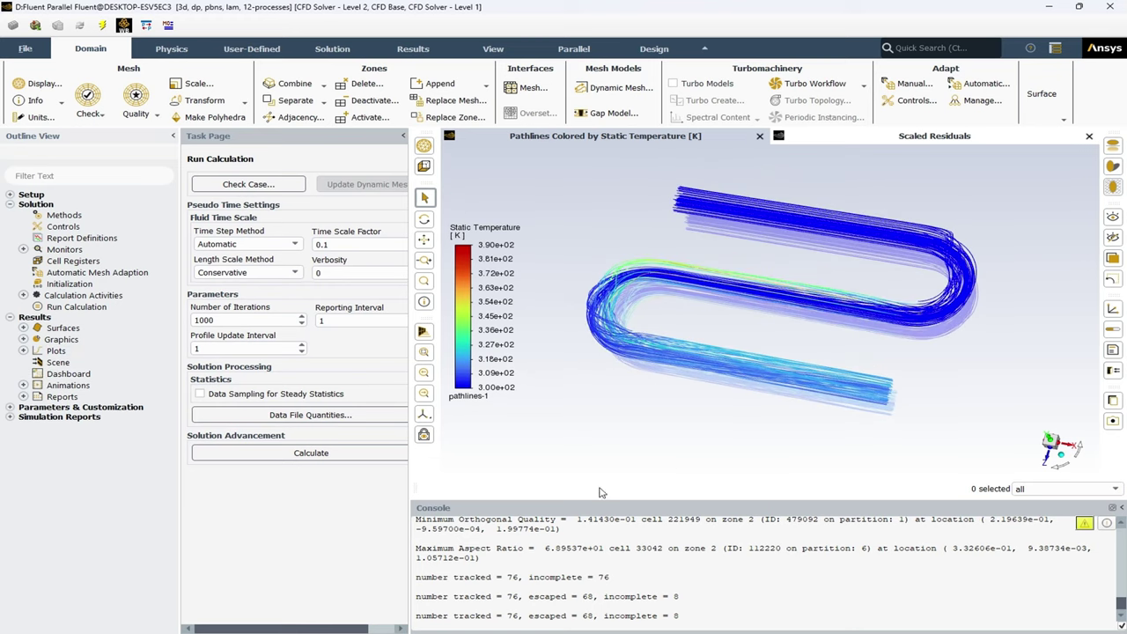